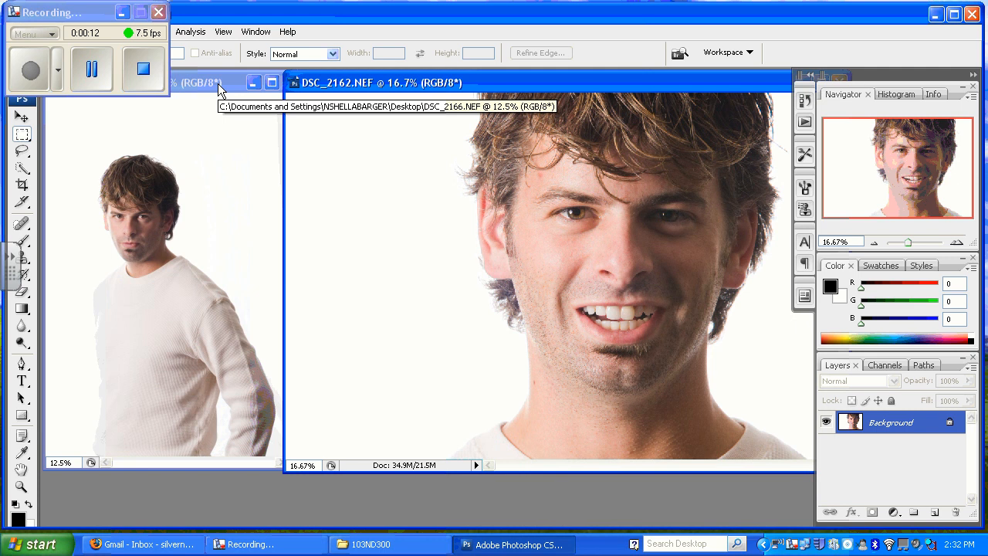
Step: Arrange the two document windows, enlarging DSC_2166.NEF to show its whole image and bringing DSC_2162.NEF to the front
left_click(218, 83)
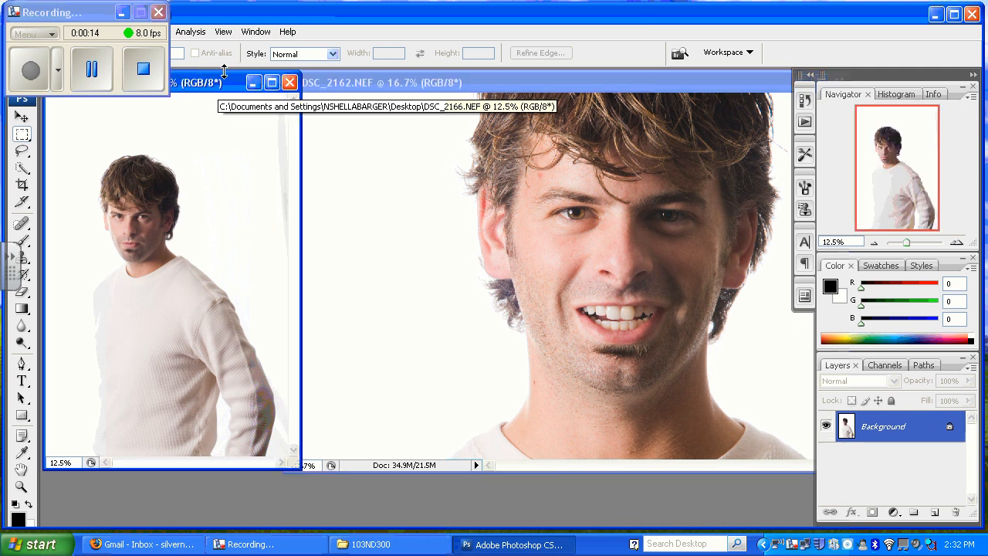
left_click_drag(225, 87, 431, 94)
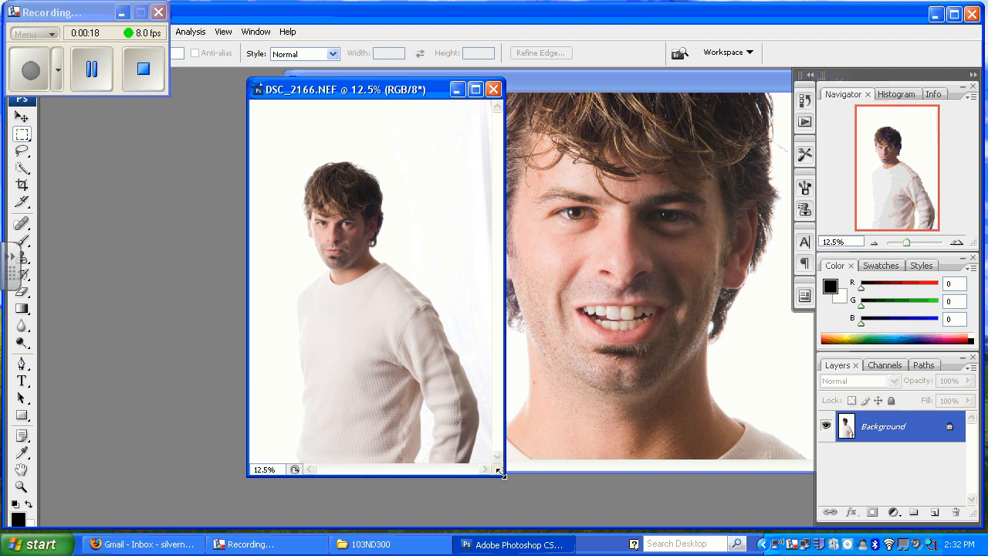
left_click_drag(501, 474, 560, 512)
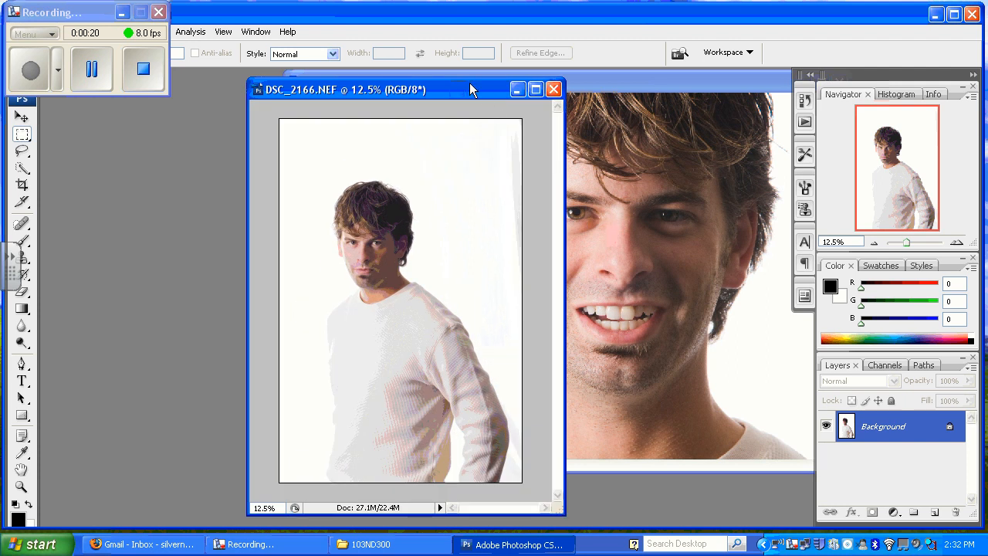
left_click_drag(472, 90, 434, 82)
left_click(560, 83)
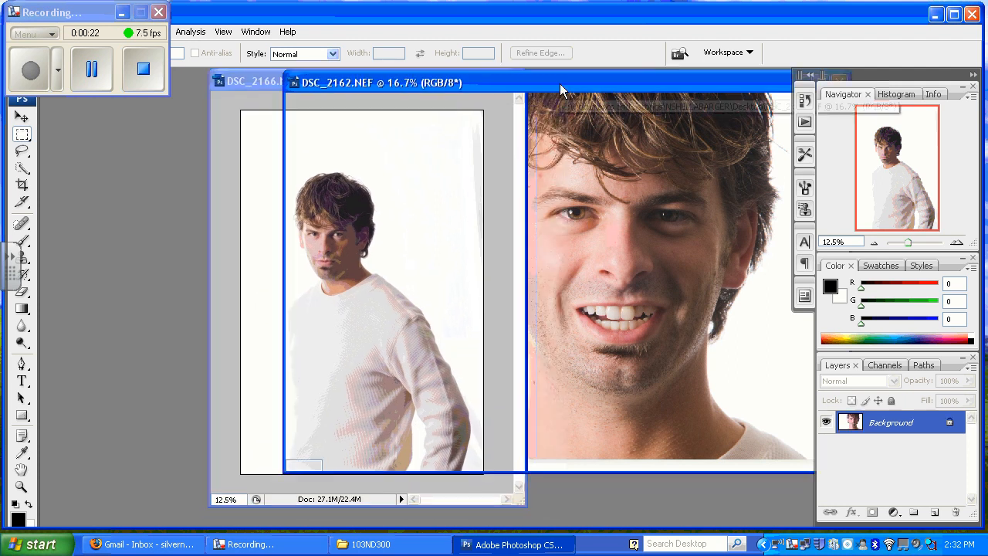
left_click_drag(560, 83, 408, 103)
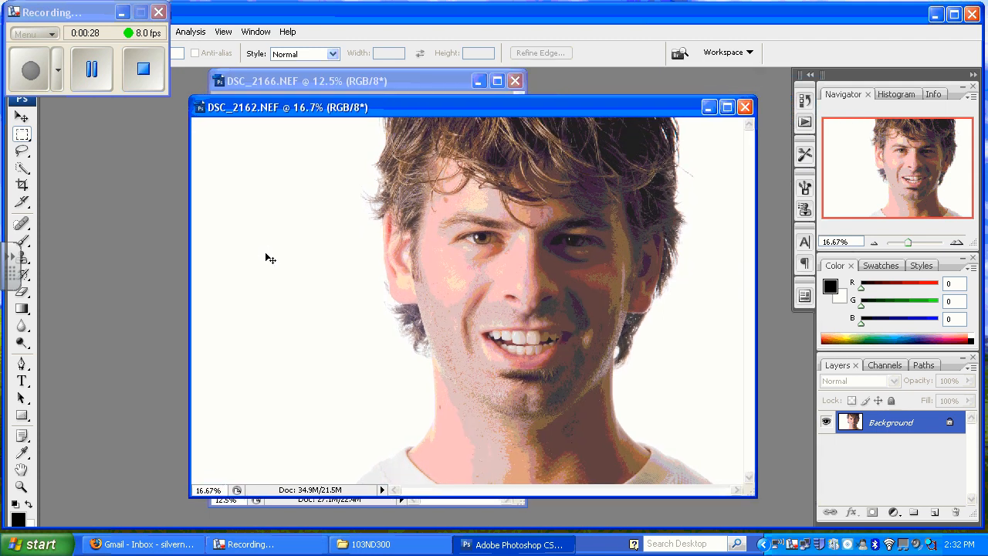
Step: Copy the whole DSC_2162.NEF image into DSC_2166.NEF as a new layer, closing the source file without saving
key("ctrl+a")
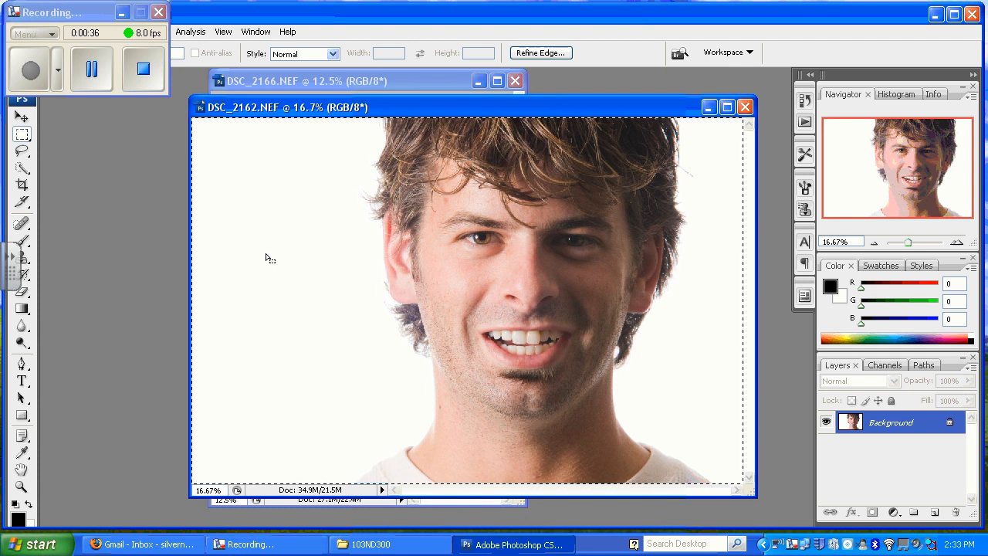
key("ctrl+w")
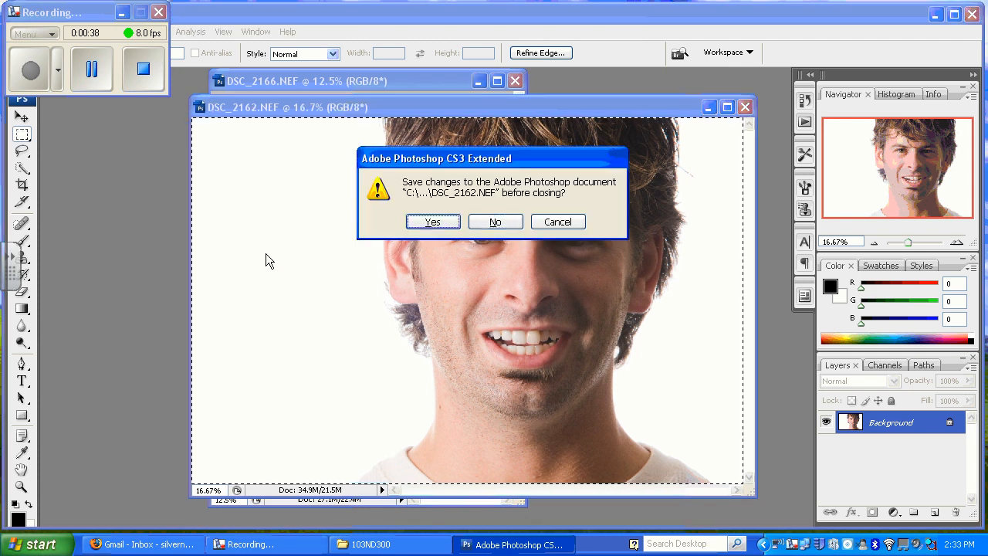
key("Tab")
key("Return")
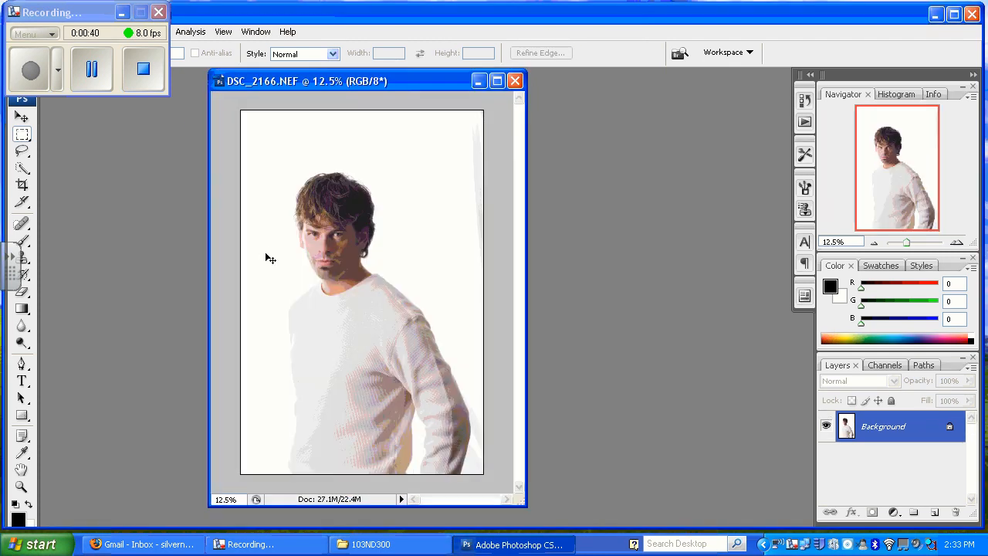
key("ctrl+v")
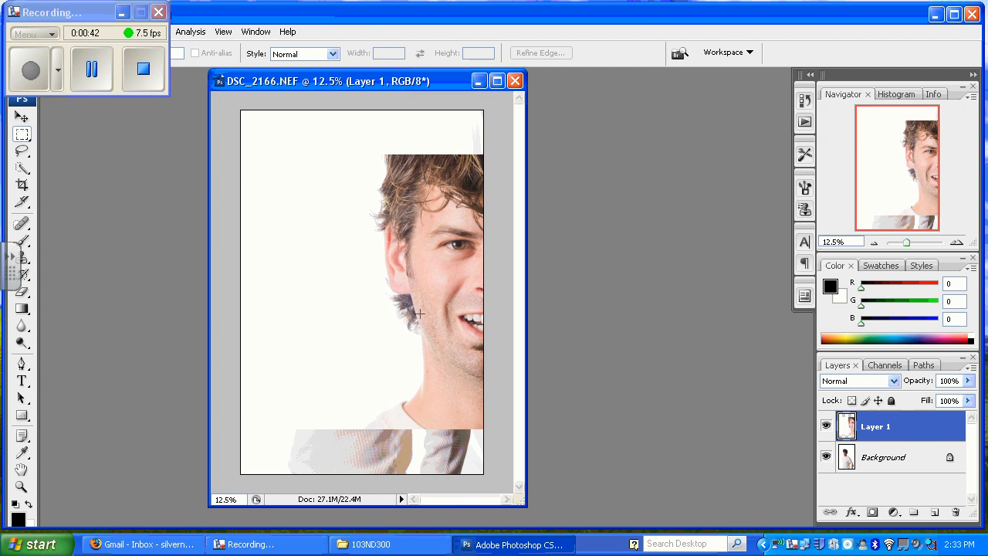
Step: Move the pasted face layer toward the lower right of the image and show its transform controls
left_click(22, 117)
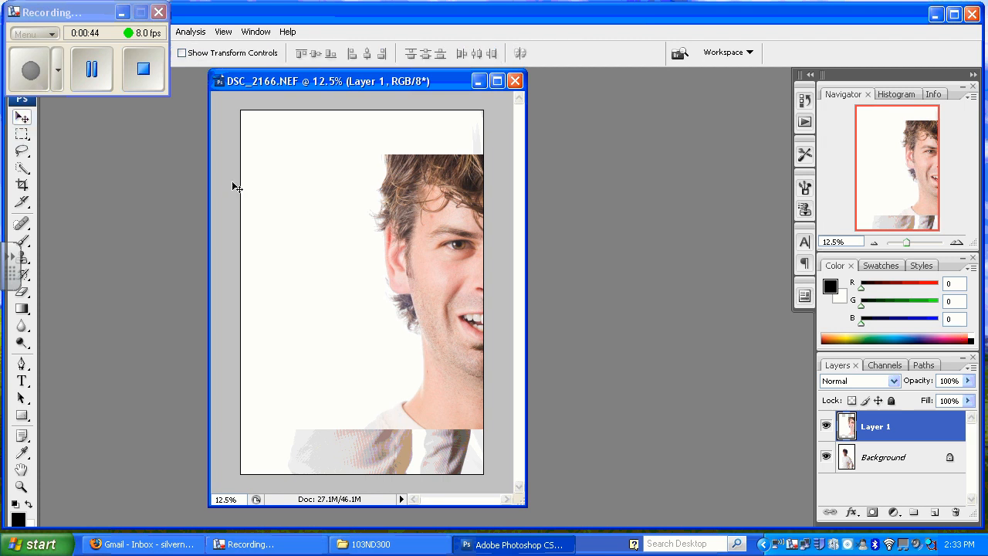
left_click_drag(314, 231, 301, 345)
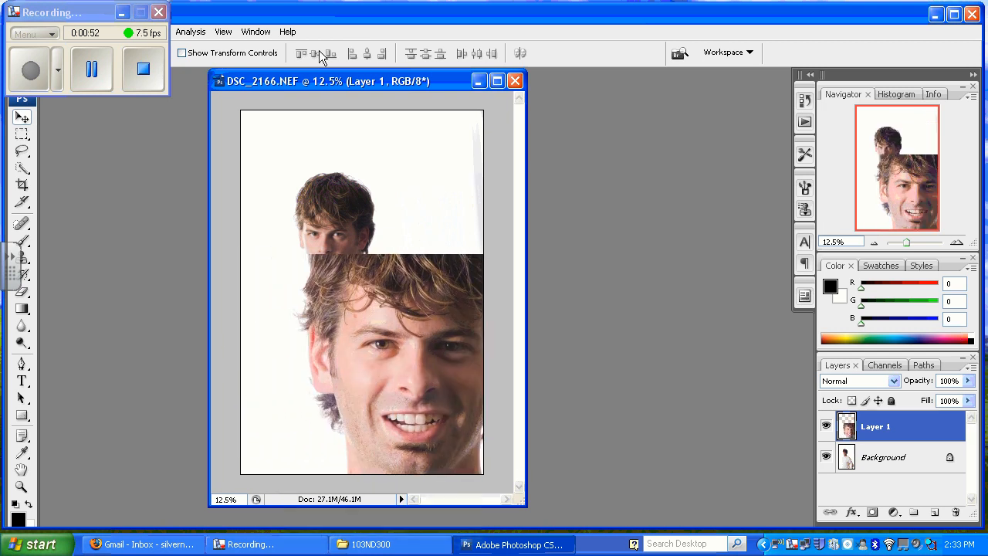
left_click_drag(308, 84, 335, 90)
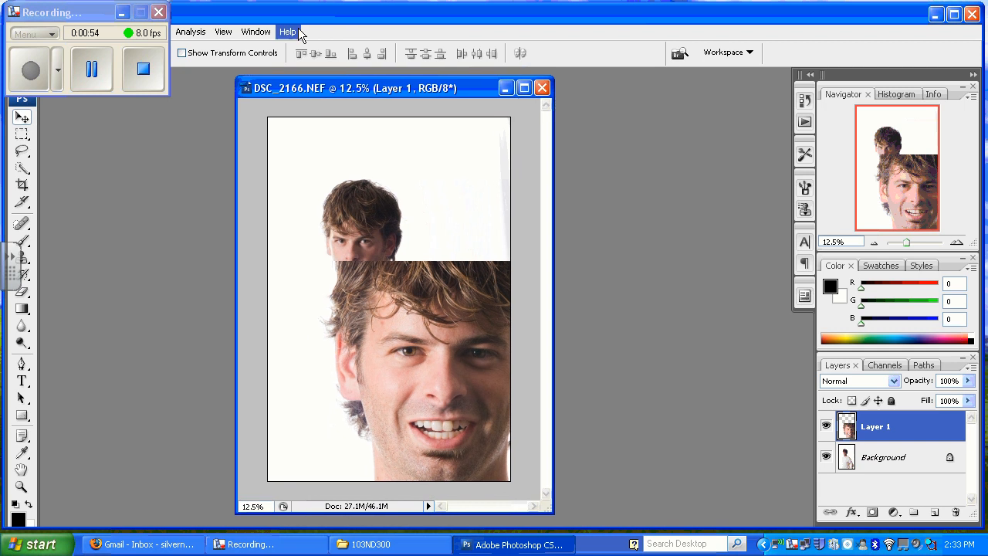
left_click(121, 13)
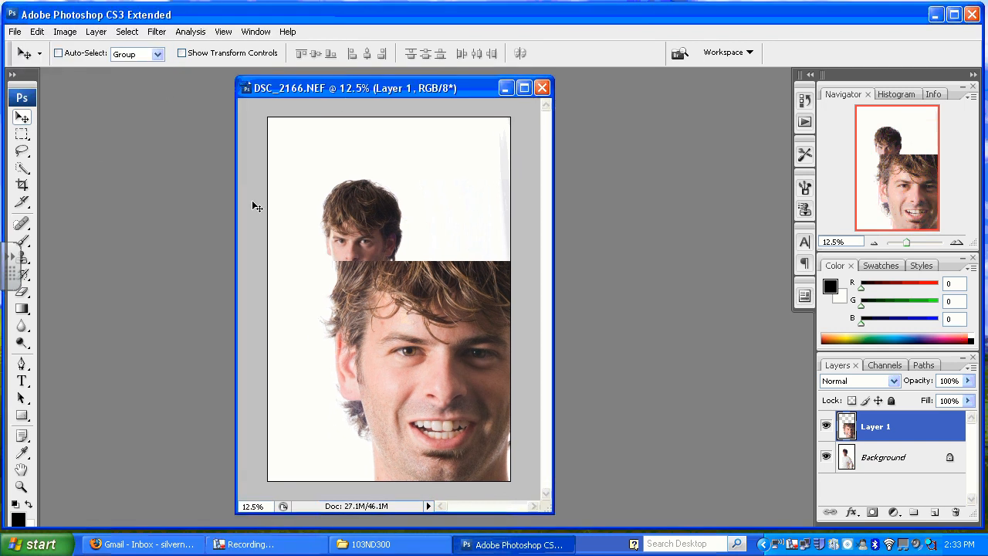
left_click_drag(397, 314, 464, 297)
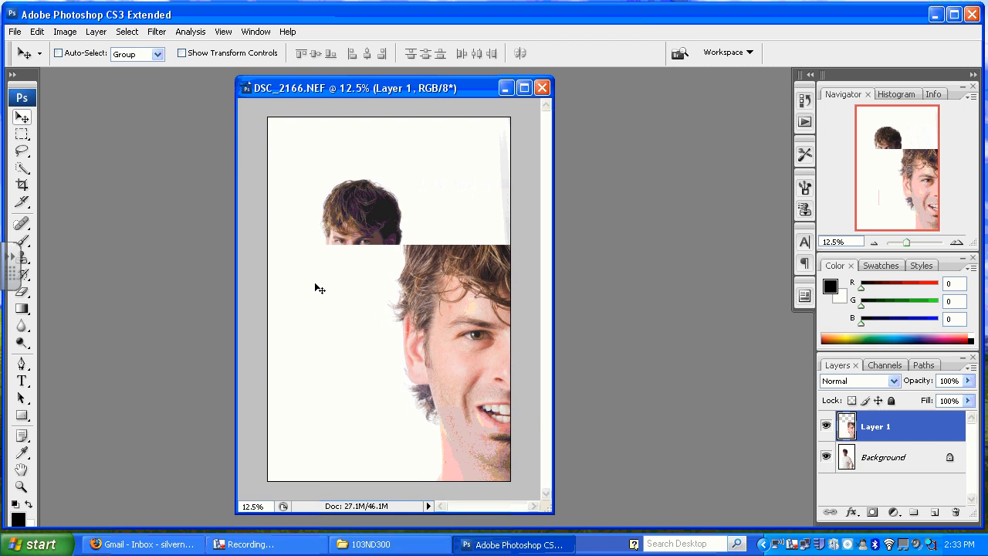
left_click_drag(316, 283, 347, 269)
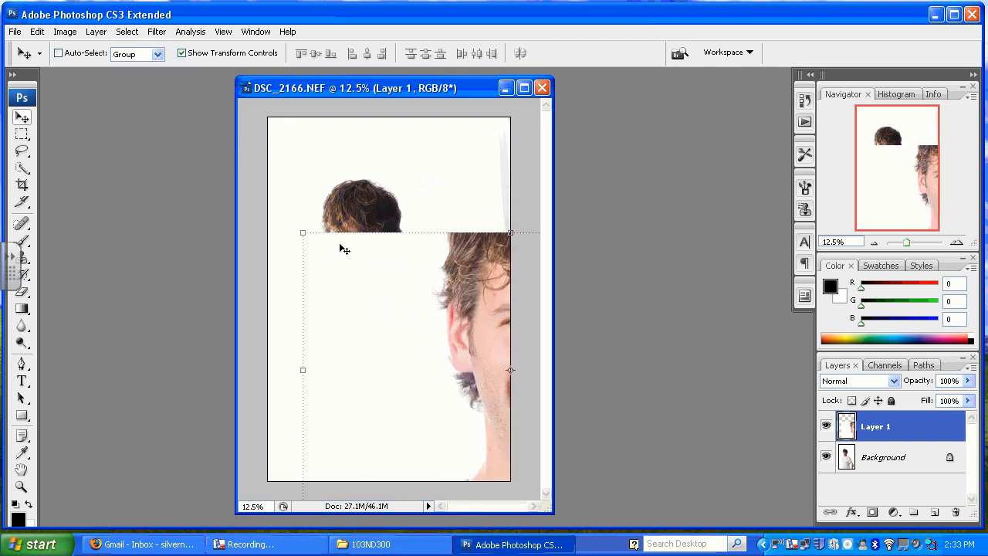
mouse_move(361, 281)
left_mouse_down()
mouse_move(346, 260)
mouse_move(366, 266)
left_mouse_up()
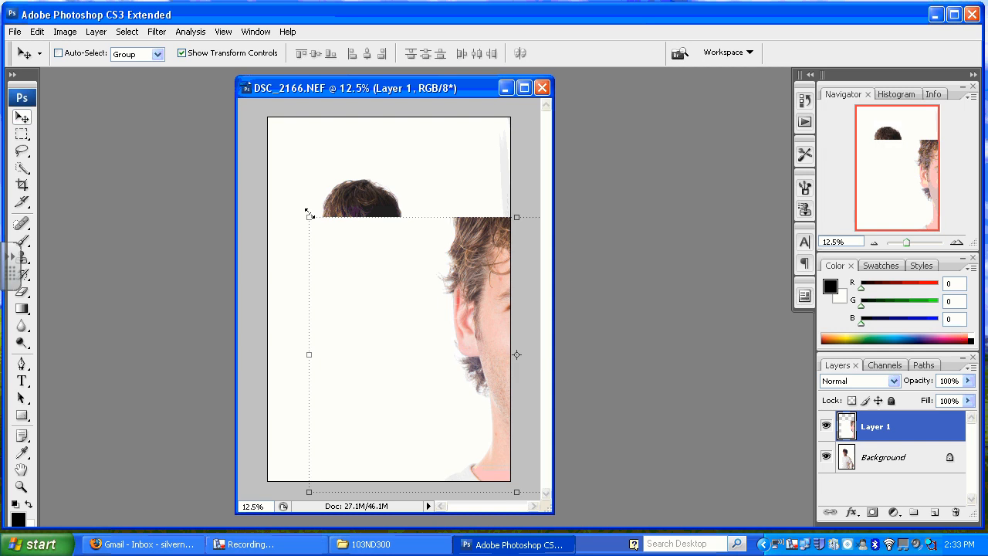
Step: Scale the pasted face layer to 73.6% and place it over the torso, flush with the image's lower edge
left_click_drag(309, 220, 419, 348)
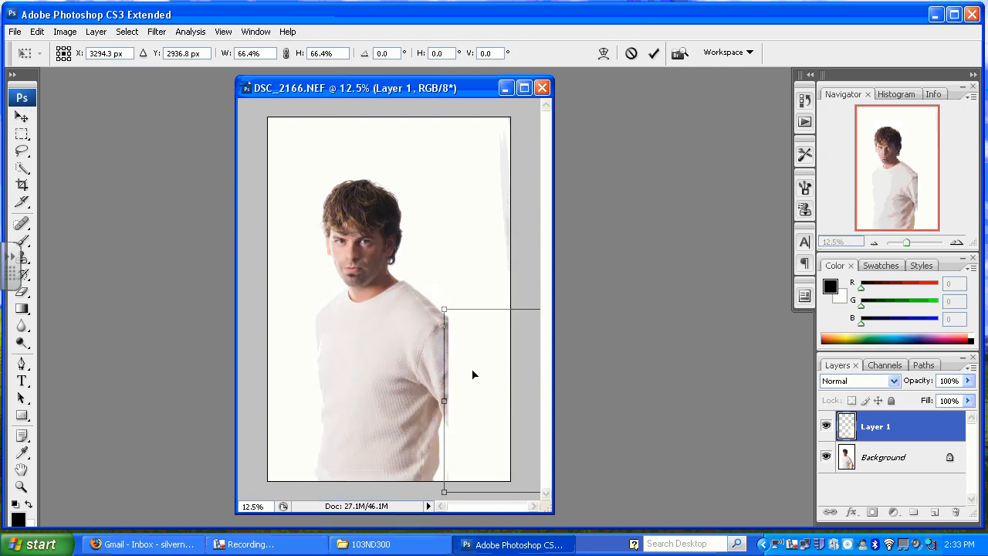
left_click_drag(472, 372, 216, 332)
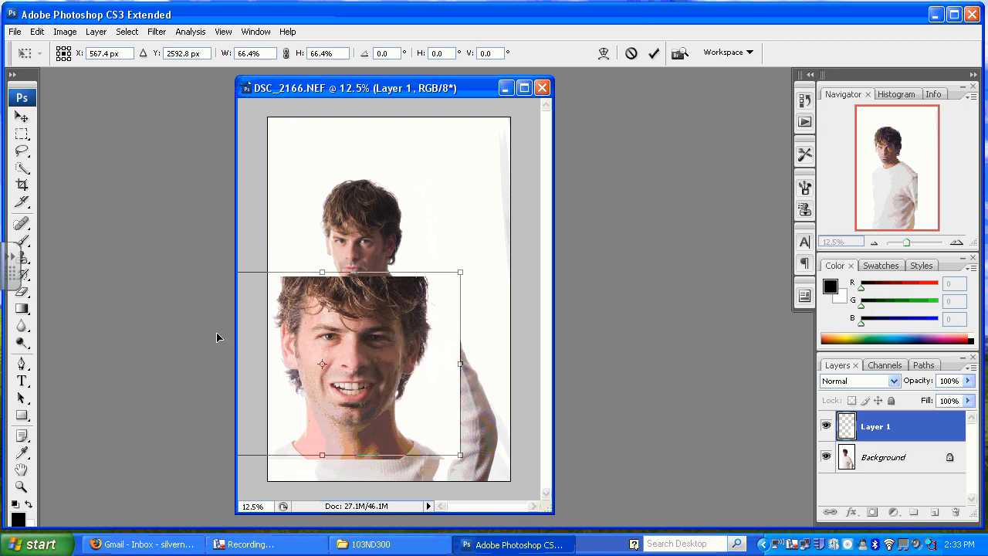
left_click_drag(460, 453, 489, 480)
left_click_drag(422, 430, 412, 432)
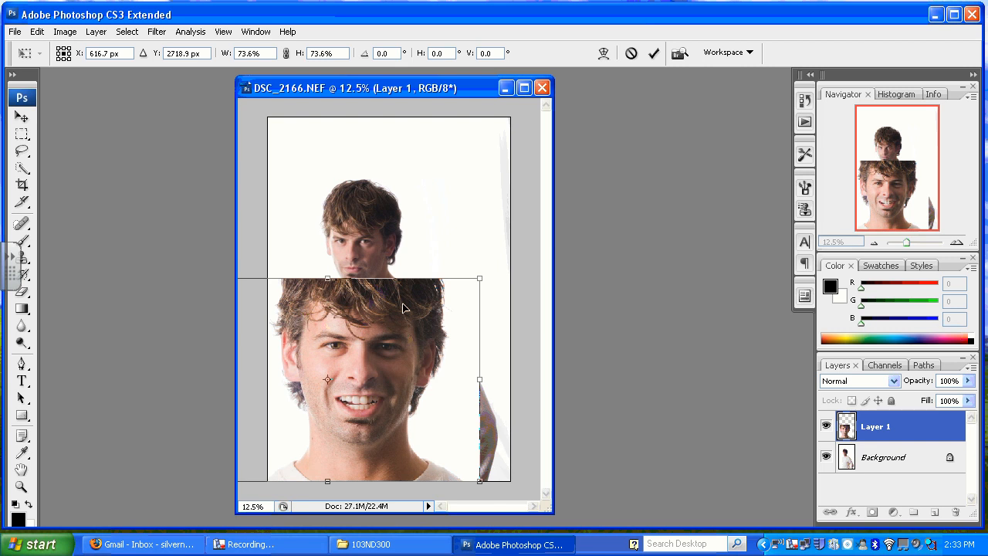
mouse_move(402, 308)
left_mouse_down()
mouse_move(409, 344)
mouse_move(393, 319)
mouse_move(425, 301)
mouse_move(416, 309)
left_mouse_up()
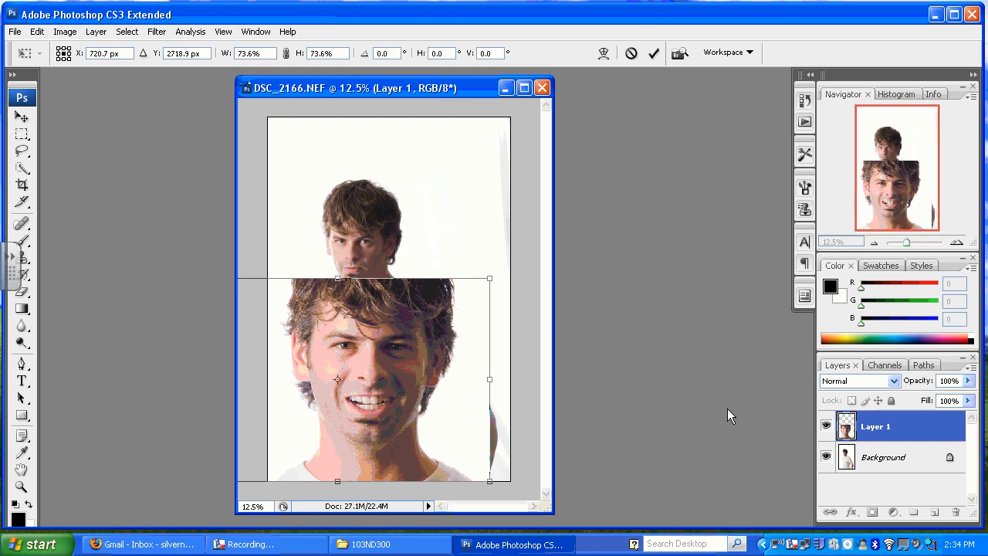
key("Return")
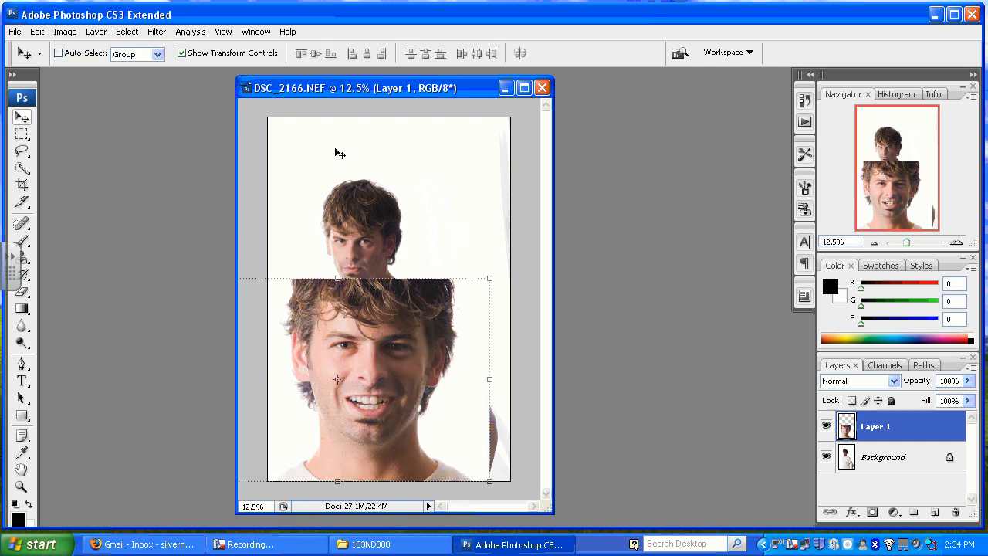
Step: Hide the transform controls and lower the opacity of Layer 1 to 63%
left_click(183, 54)
left_click(968, 381)
left_click_drag(966, 399, 938, 399)
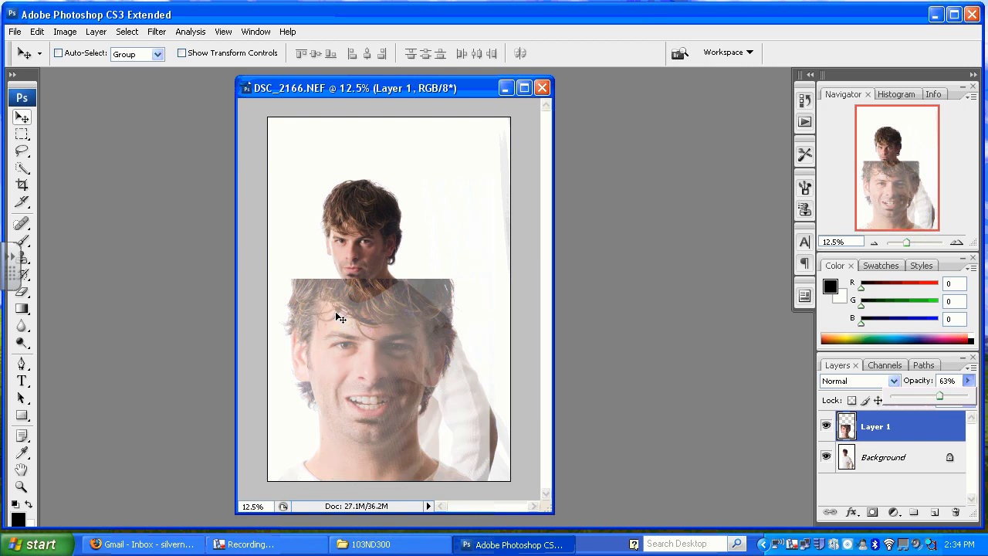
Step: Zoom in on the shoulder area to 33.3% and add a layer mask to Layer 1
left_click(22, 487)
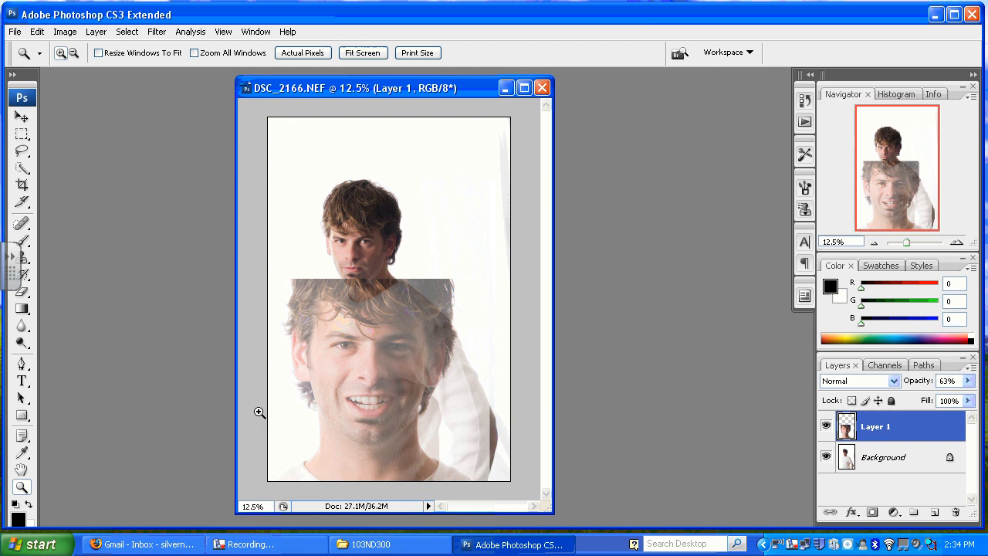
left_click(417, 286)
left_click(417, 286)
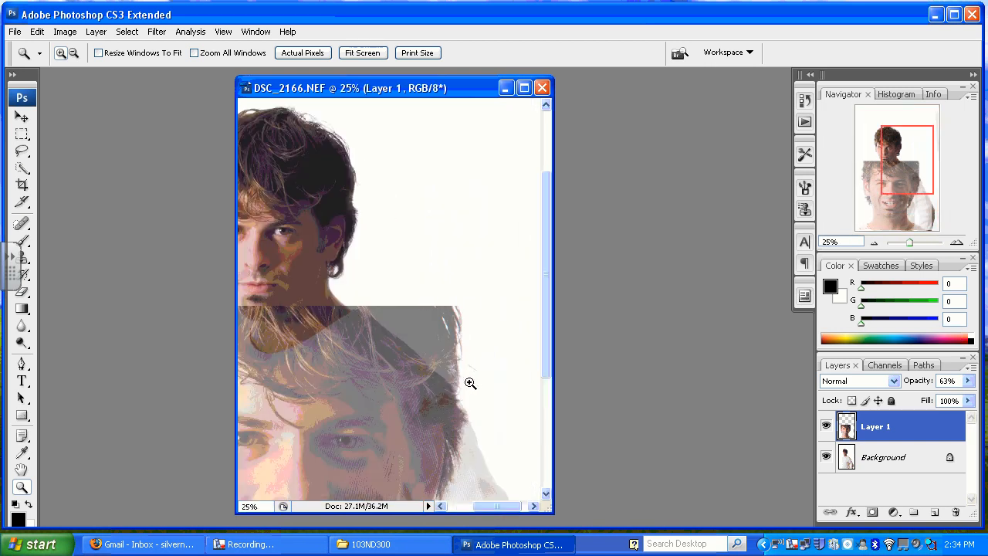
left_click(439, 356)
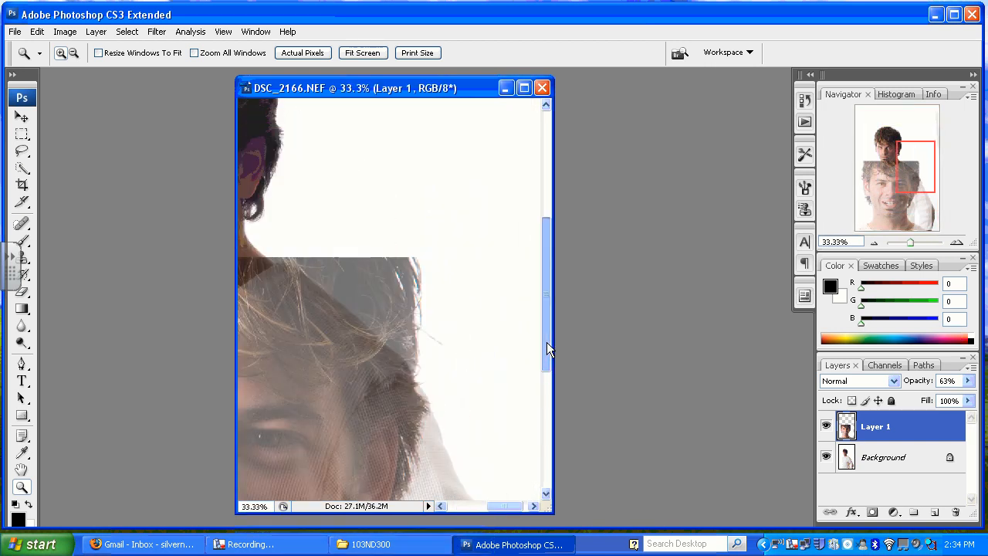
left_click_drag(547, 343, 546, 357)
left_click_drag(510, 508, 502, 510)
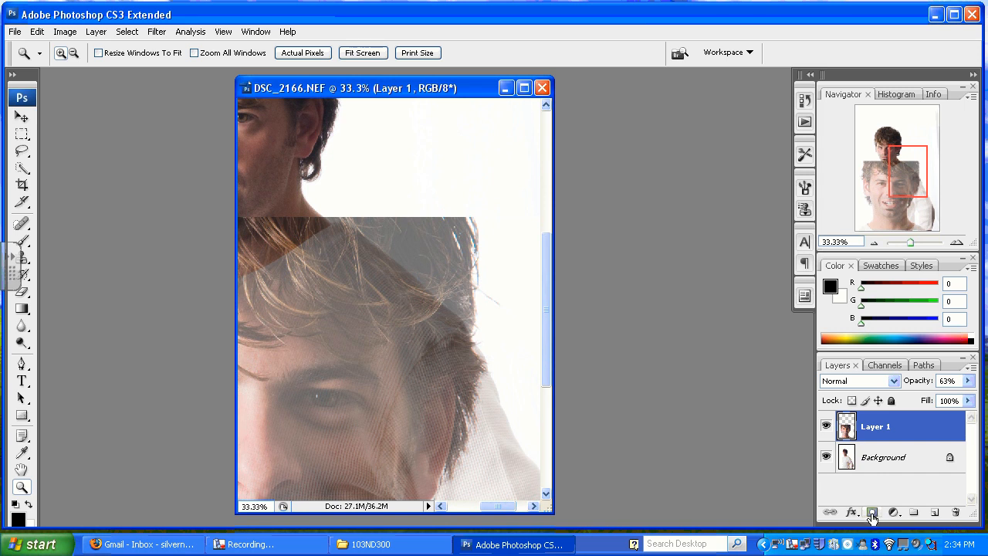
left_click(872, 513)
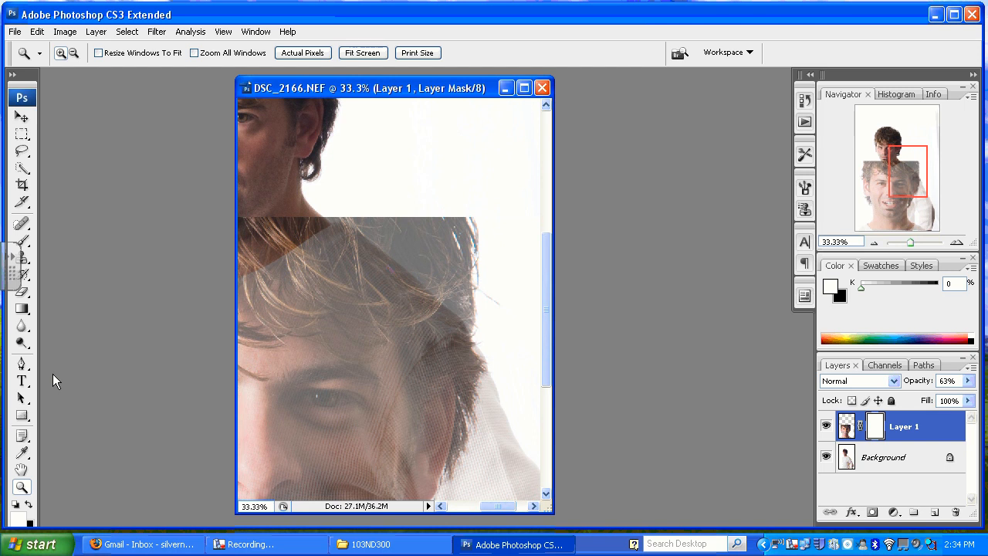
Step: Set up the Brush tool with black as foreground colour, an 83 px diameter and 44% hardness
left_click(29, 503)
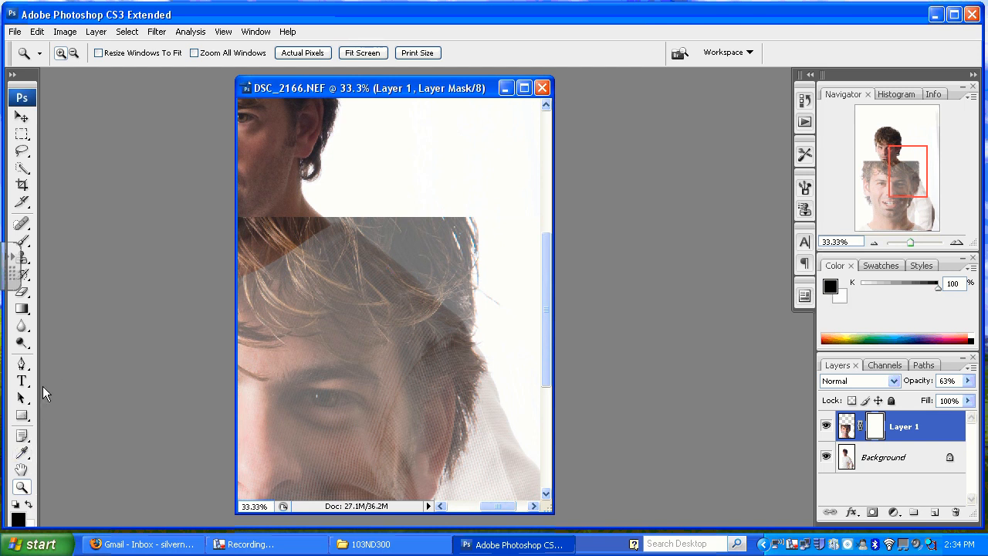
left_click(21, 240)
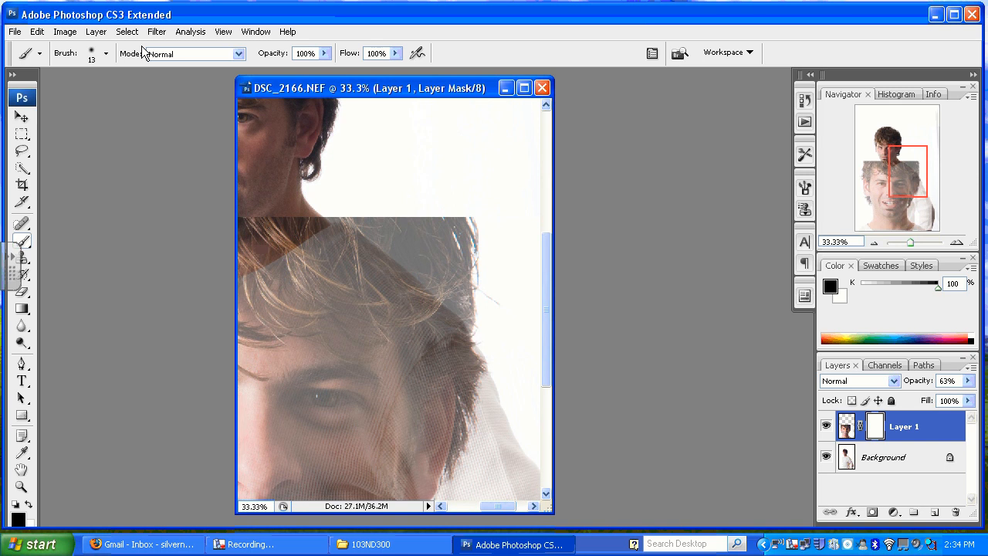
left_click(93, 58)
left_click_drag(42, 154, 83, 152)
left_click_drag(29, 96, 81, 95)
Step: Paint the mask black to hide the face layer beyond the shoulder, and refine the shoulder edge with white
left_click_drag(411, 265, 403, 238)
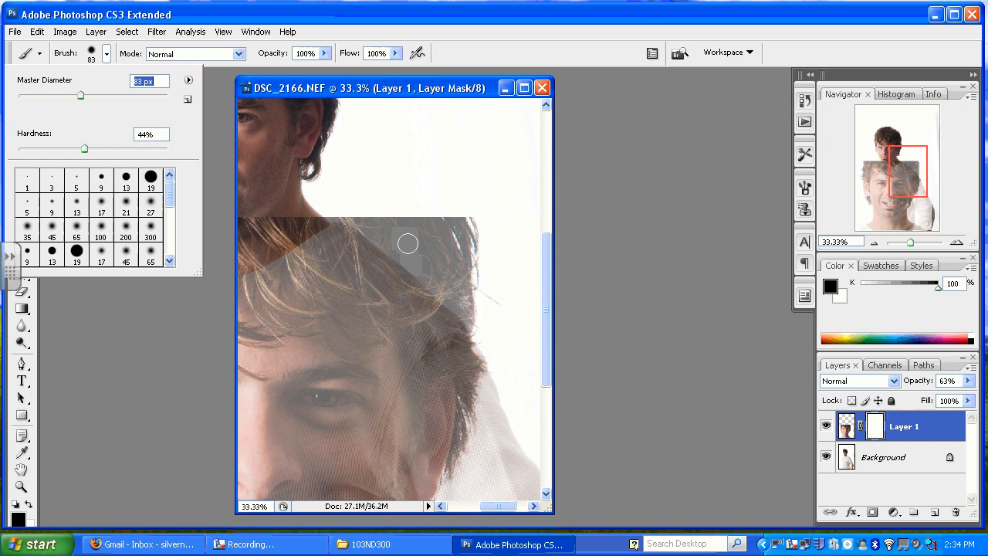
left_click(332, 209)
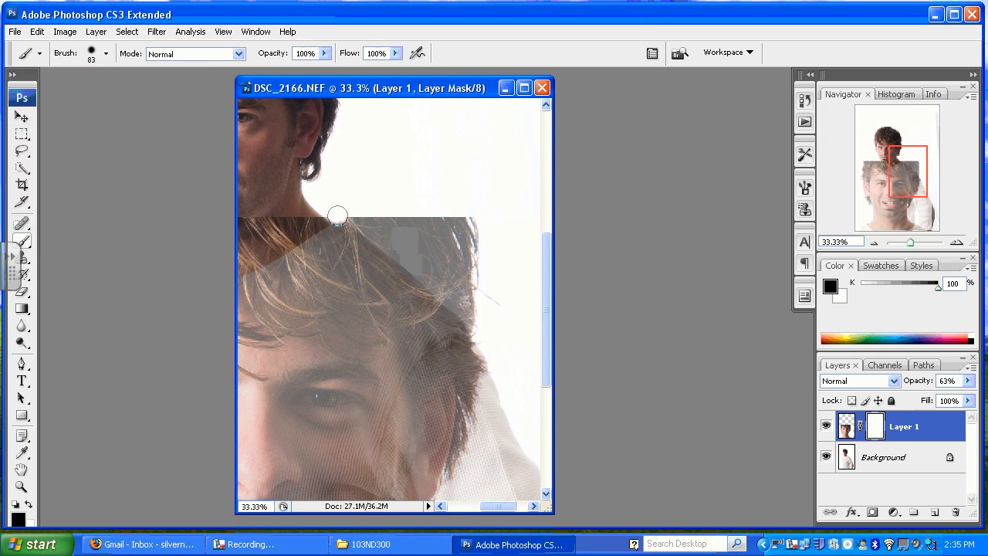
mouse_move(346, 224)
left_mouse_down()
mouse_move(472, 317)
mouse_move(485, 341)
mouse_move(446, 302)
mouse_move(474, 325)
mouse_move(459, 293)
mouse_move(473, 294)
mouse_move(454, 254)
mouse_move(476, 249)
mouse_move(469, 238)
mouse_move(442, 240)
mouse_move(450, 279)
mouse_move(416, 231)
mouse_move(433, 257)
mouse_move(363, 221)
mouse_move(411, 255)
mouse_move(373, 203)
mouse_move(421, 225)
mouse_move(390, 199)
mouse_move(459, 238)
mouse_move(443, 210)
mouse_move(463, 234)
left_mouse_up()
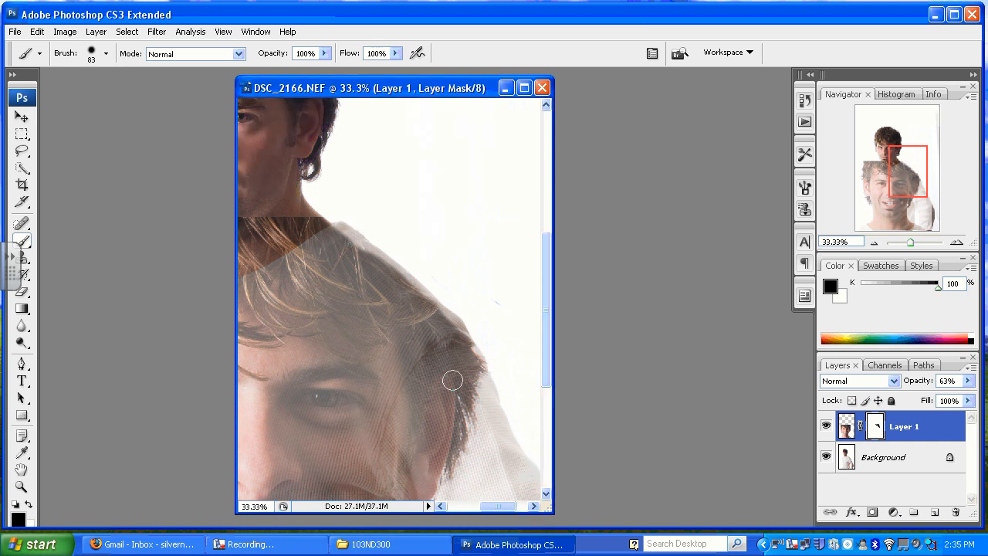
left_click(29, 504)
mouse_move(450, 326)
left_mouse_down()
mouse_move(349, 236)
mouse_move(337, 232)
mouse_move(332, 251)
left_mouse_up()
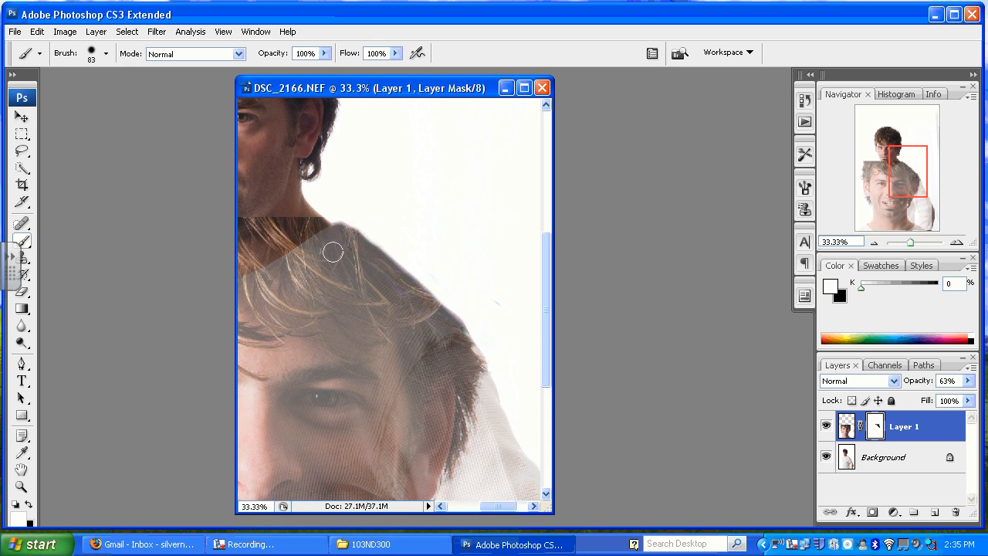
Step: Paint the Layer 1 mask with black along the outer edge of the sleeve to hide the face layer there
left_click(29, 503)
left_click_drag(545, 315, 575, 435)
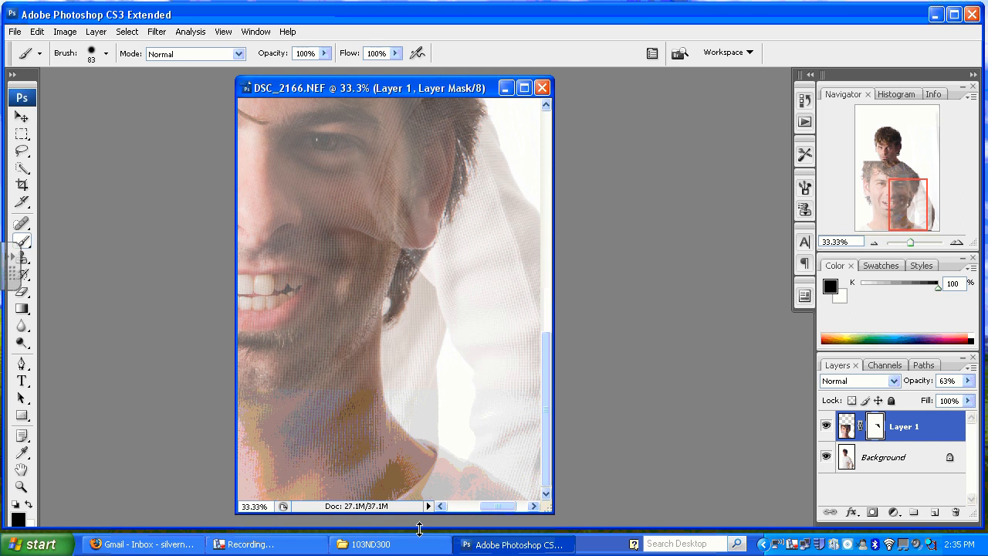
mouse_move(494, 510)
left_mouse_down()
mouse_move(507, 509)
mouse_move(489, 470)
mouse_move(481, 309)
mouse_move(460, 270)
mouse_move(468, 236)
left_mouse_up()
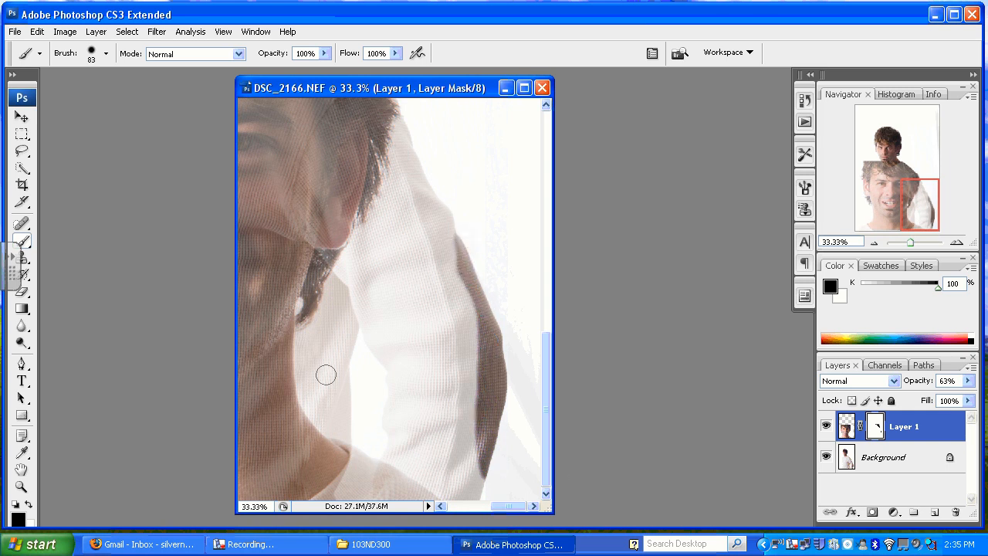
left_click(244, 544)
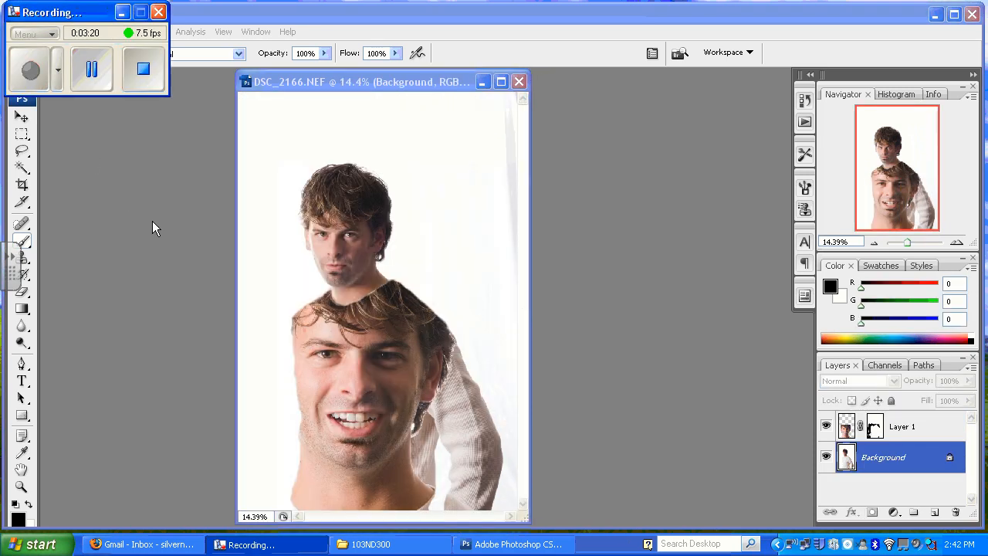
left_click(122, 12)
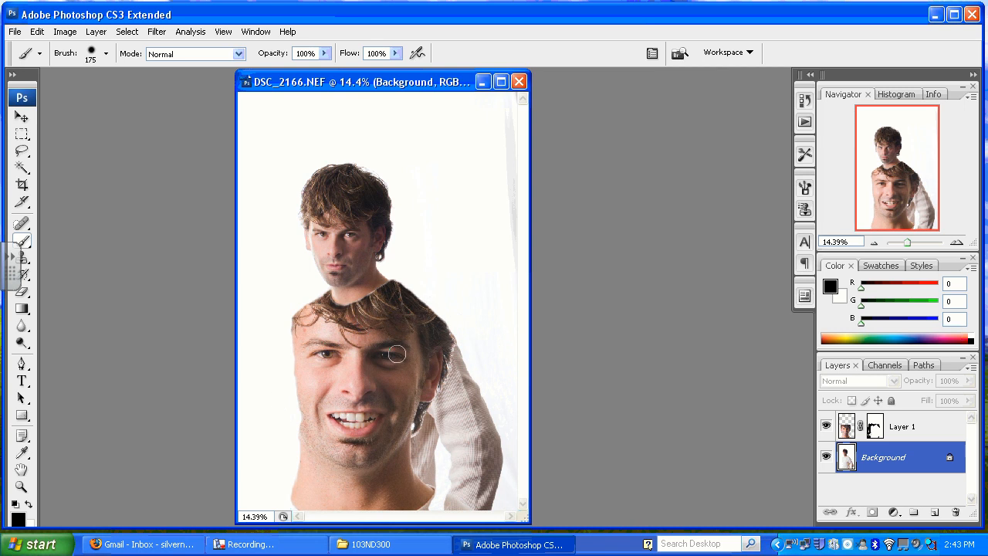
Step: Toggle the face layer's visibility to compare, leaving Layer 1 hidden over the Background portrait
left_click(826, 427)
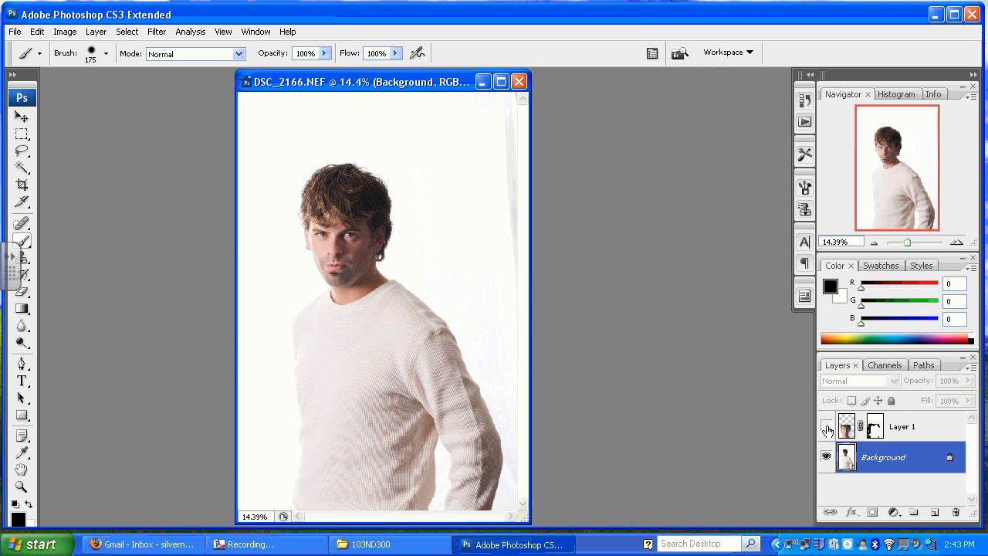
left_click(825, 427)
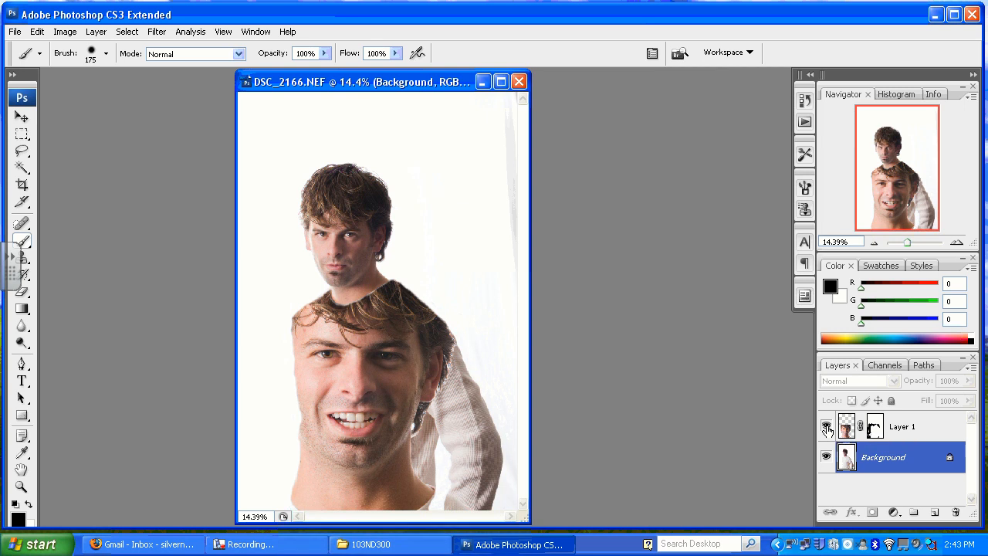
left_click(827, 428)
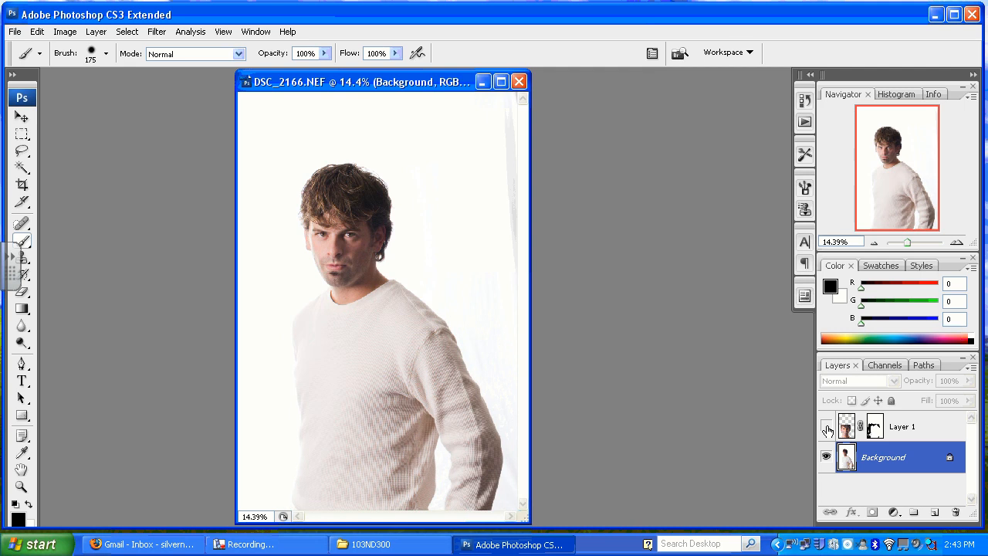
Step: Compare the Red, Green and Blue channels of the sweater portrait and leave only the Blue channel selected
left_click(891, 366)
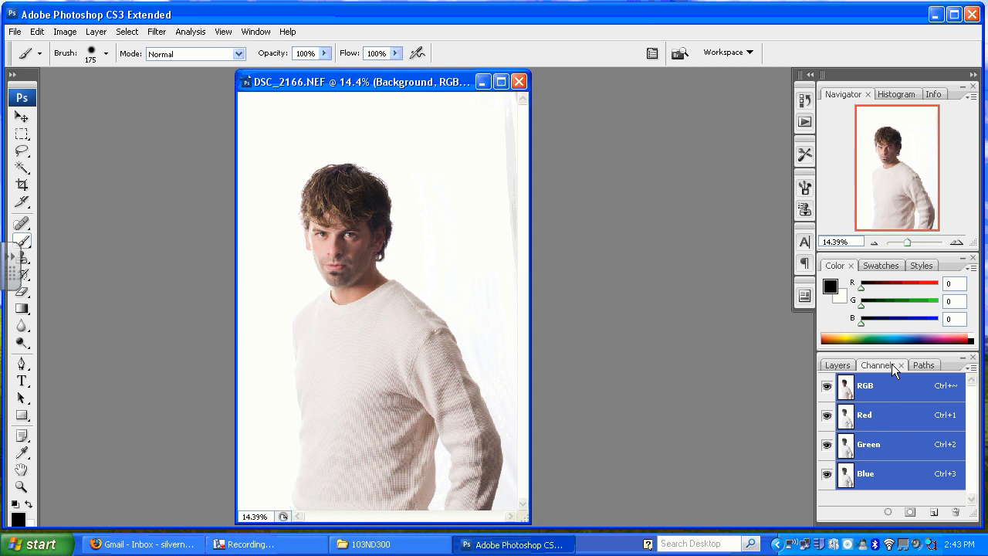
left_click(885, 427)
left_click(893, 457)
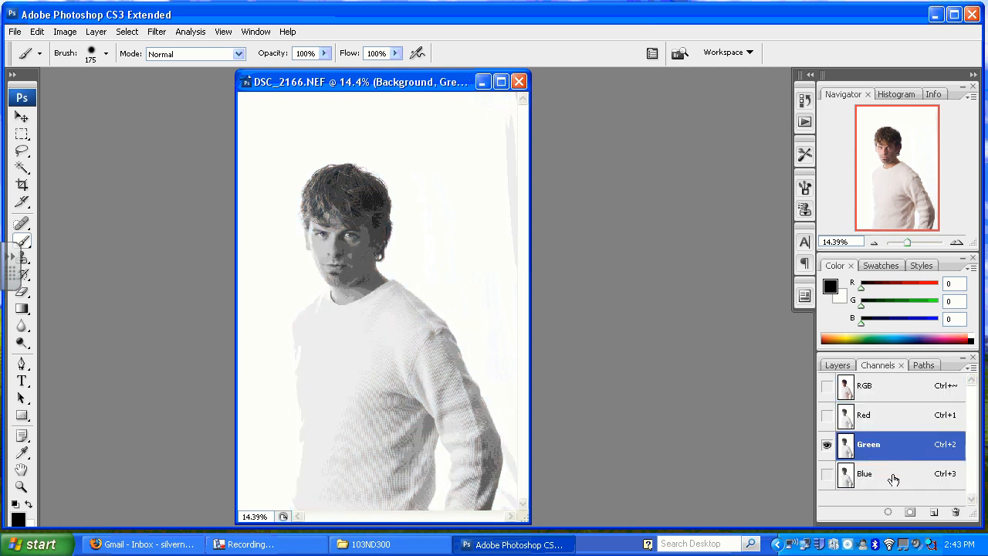
left_click(892, 478)
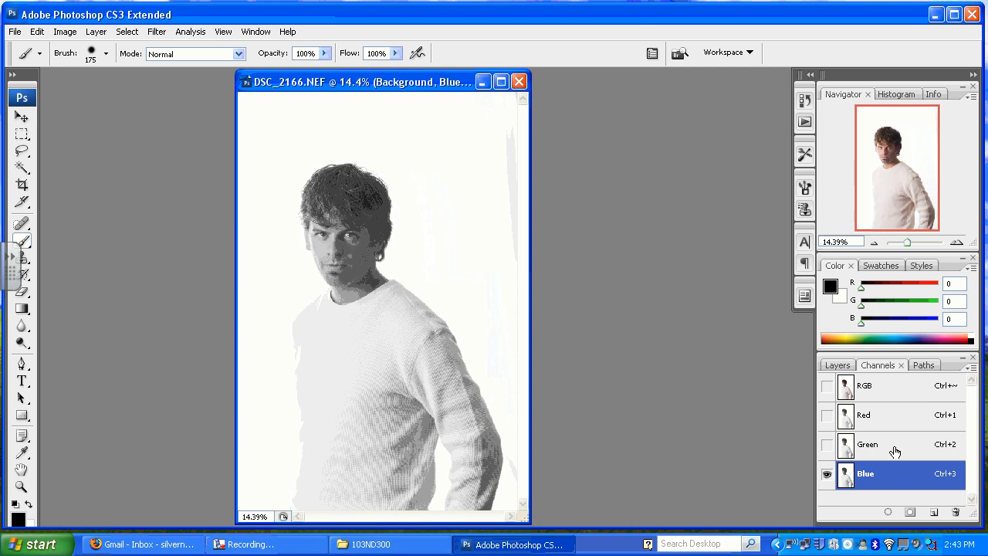
left_click(895, 450)
left_click(895, 475)
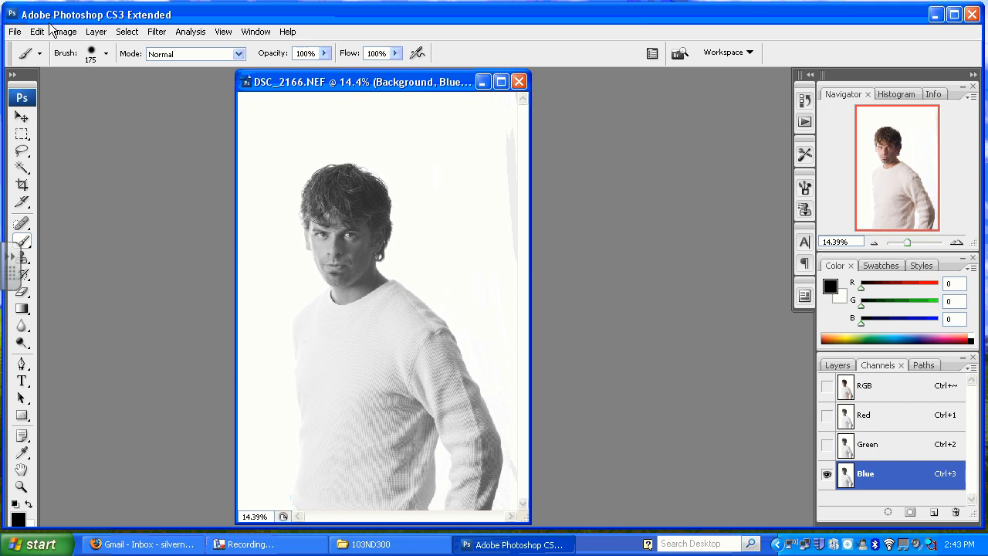
Step: Save the document to the Desktop as the Photoshop file "displacement layer" with maximized compatibility
left_click(16, 32)
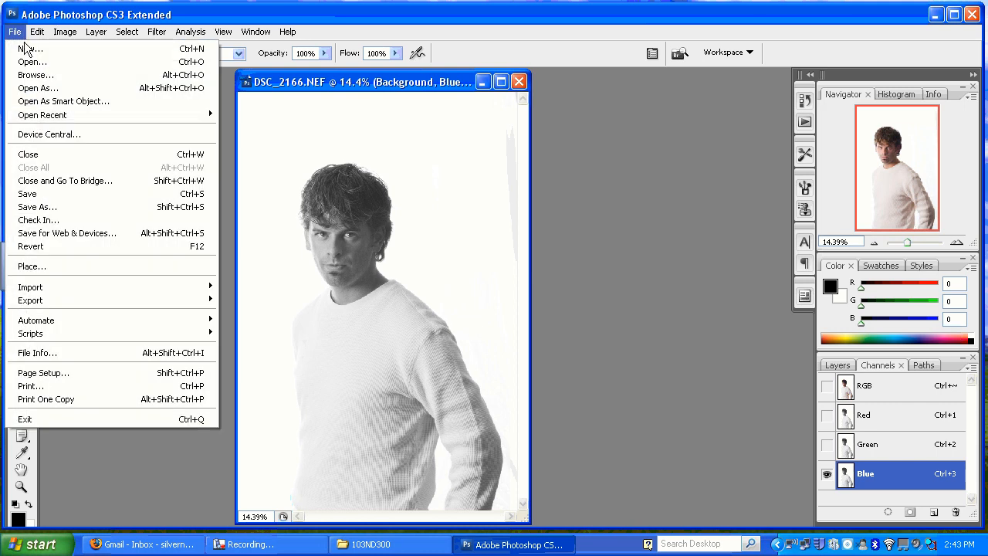
left_click(88, 213)
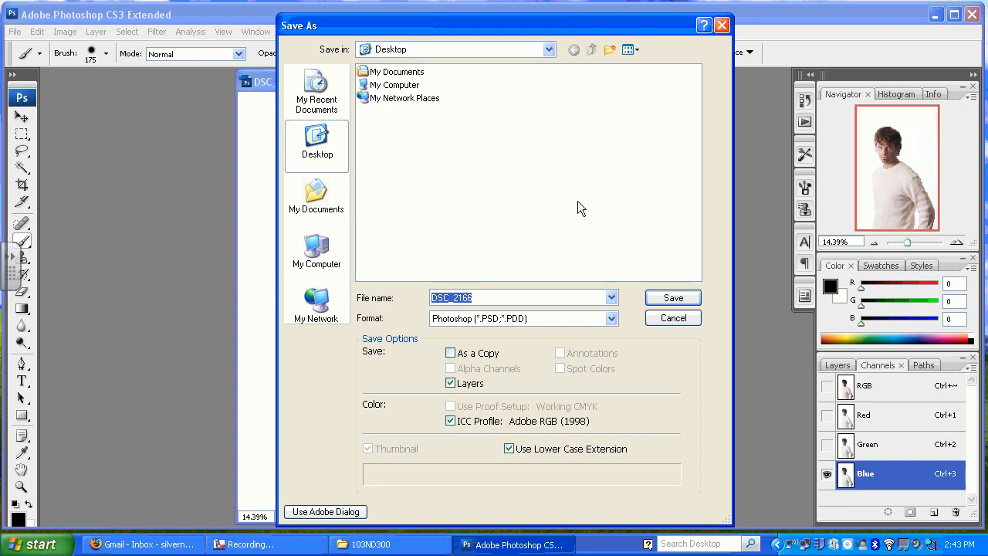
type("displacemet")
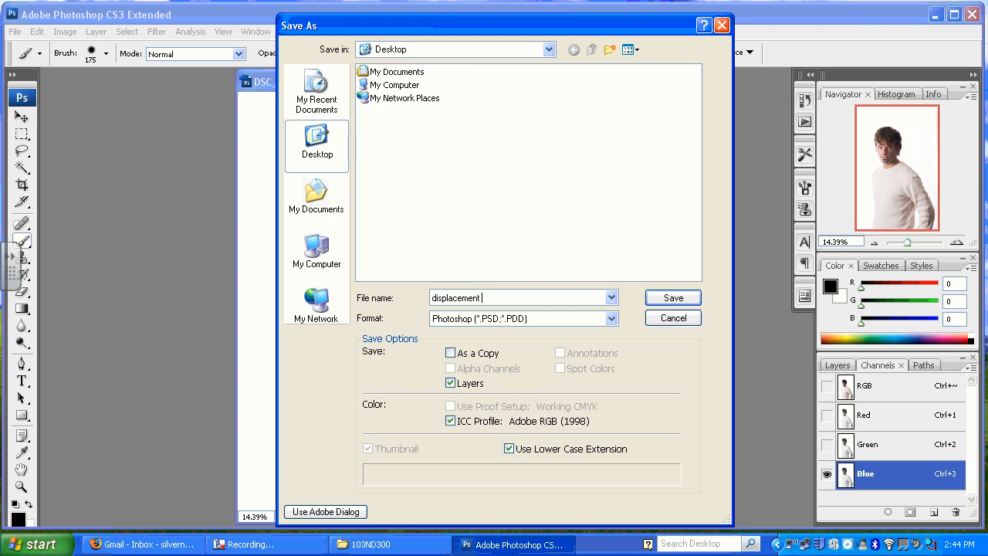
key("Return")
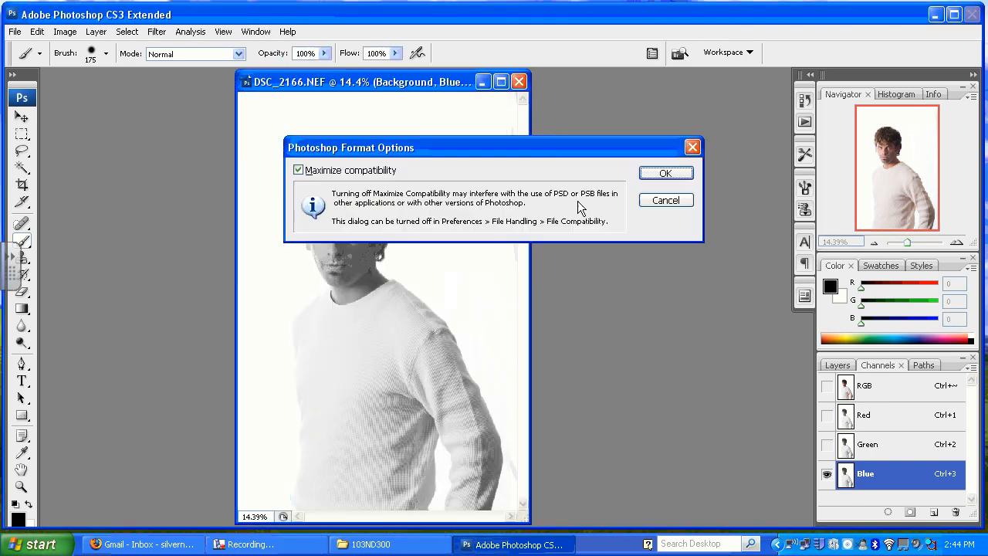
key("Return")
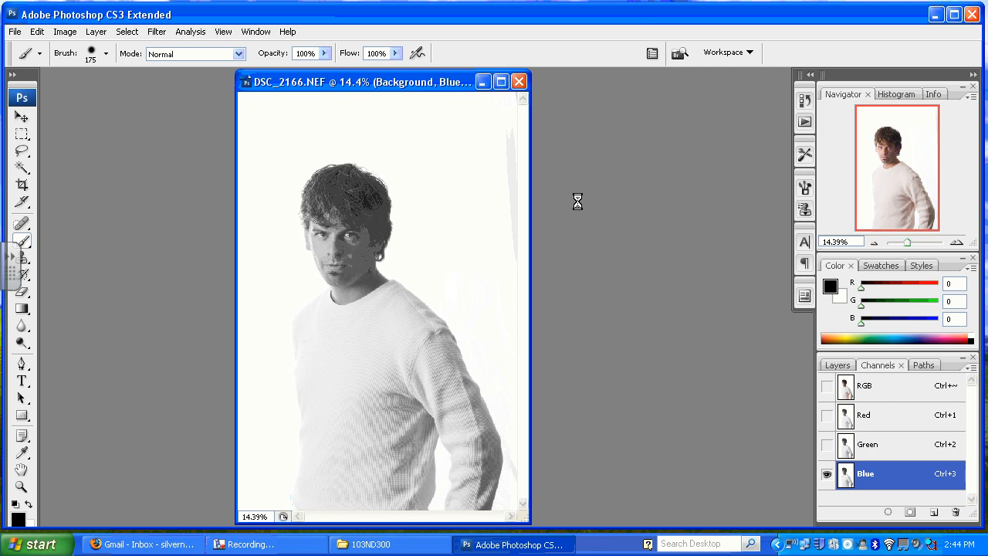
Step: Restore the composite RGB channel as active and make Layer 1 visible
left_click(827, 386)
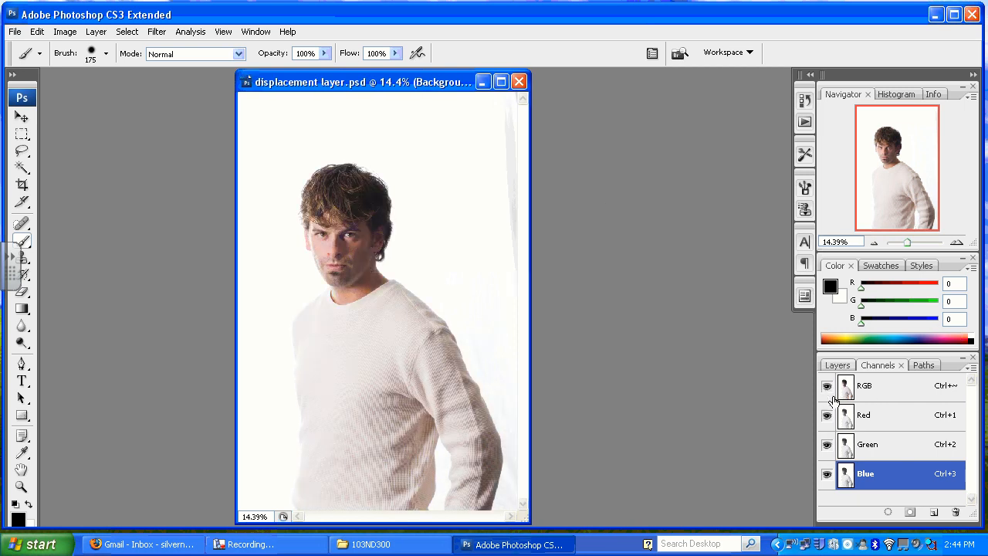
left_click(886, 394)
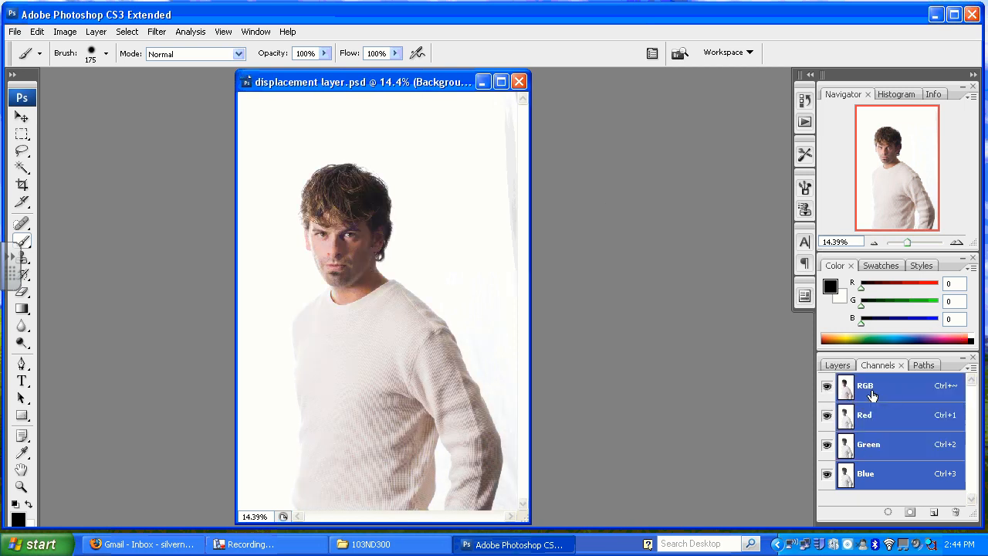
left_click(832, 365)
left_click(827, 427)
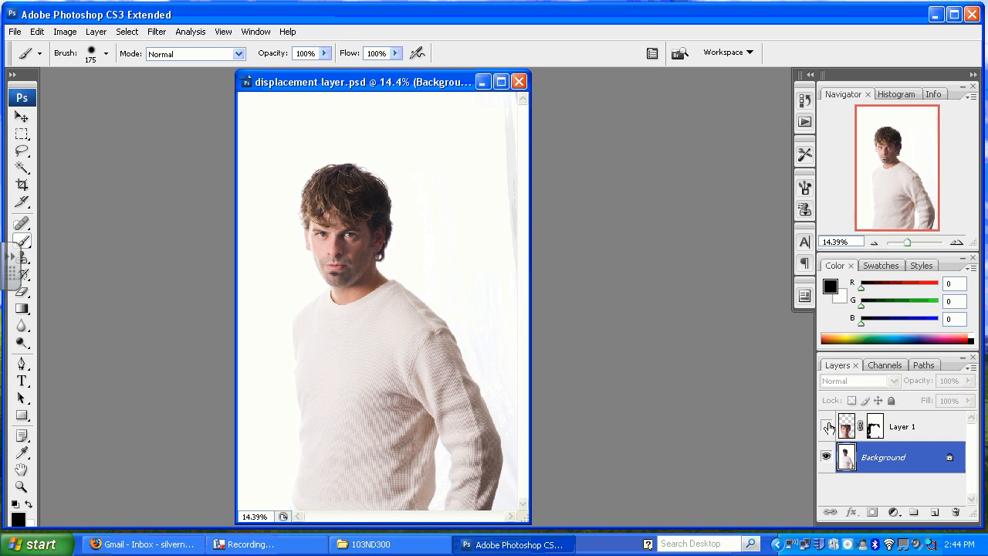
left_click(827, 426)
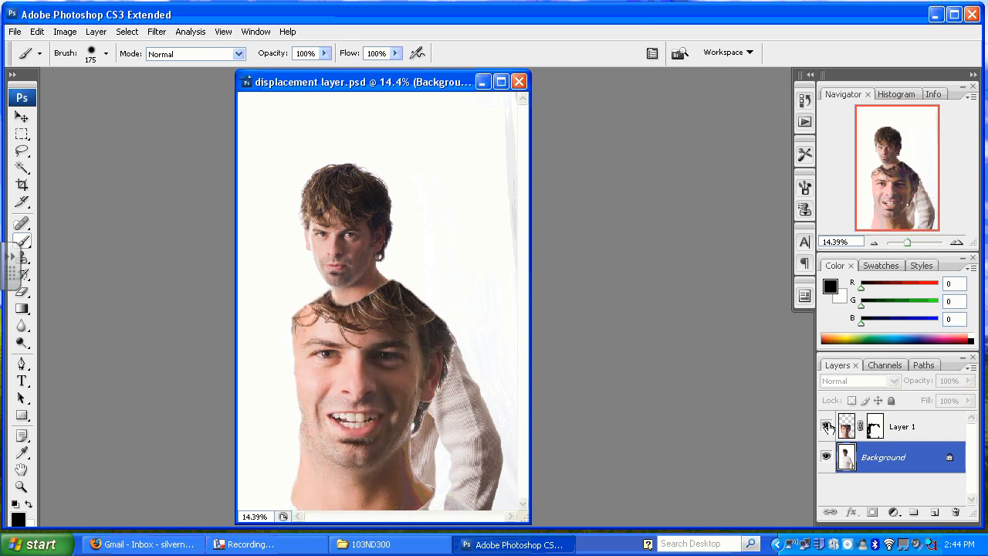
Step: Apply the Displace filter to Layer 1's image at scales of 10, with Stretch To Fit and Repeat Edge Pixels, using "displacement layer" as the map
left_click(908, 430)
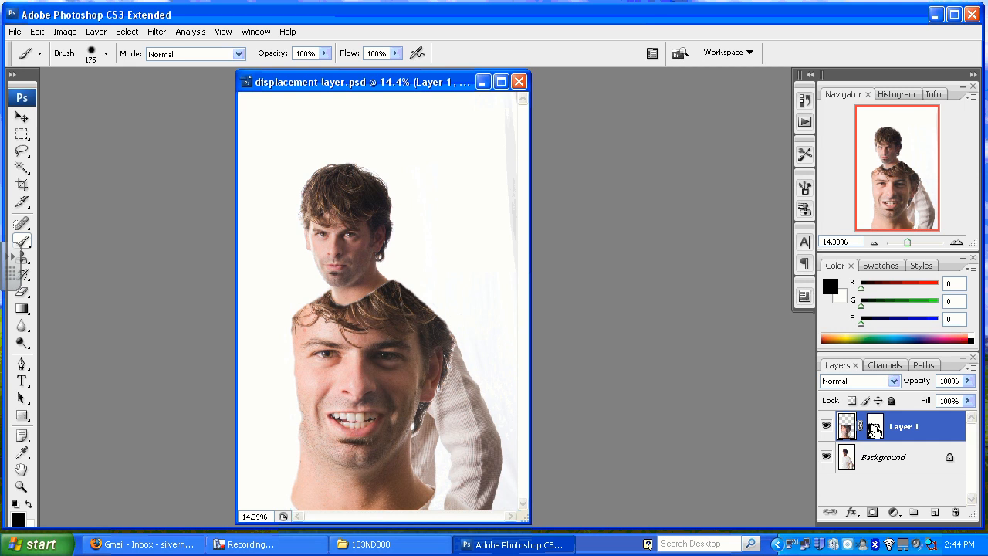
left_click(874, 429)
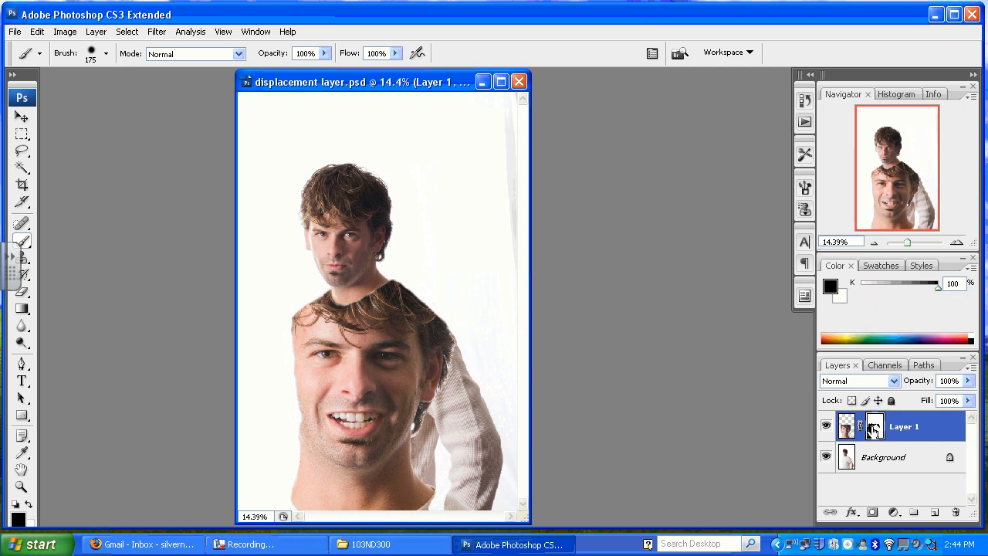
left_click(848, 423)
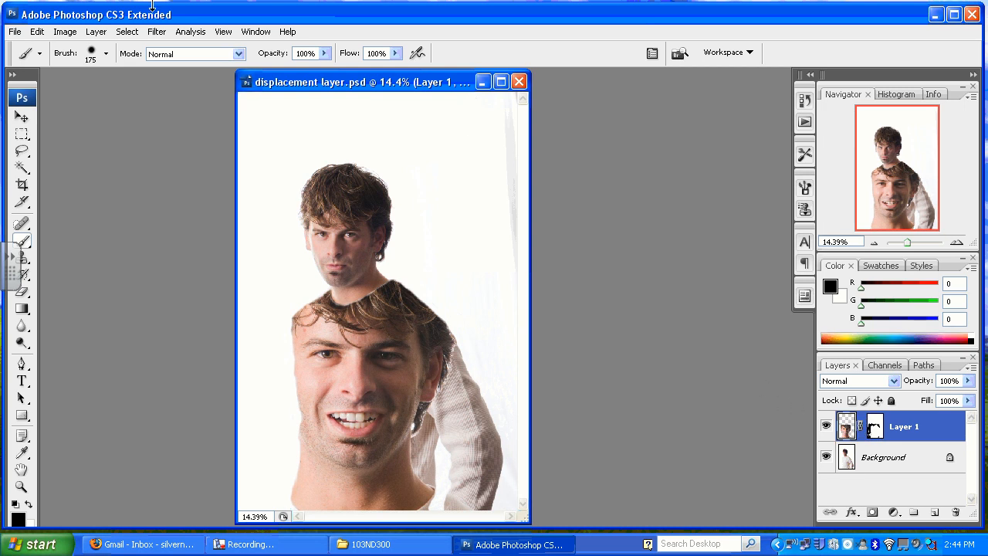
left_click(156, 32)
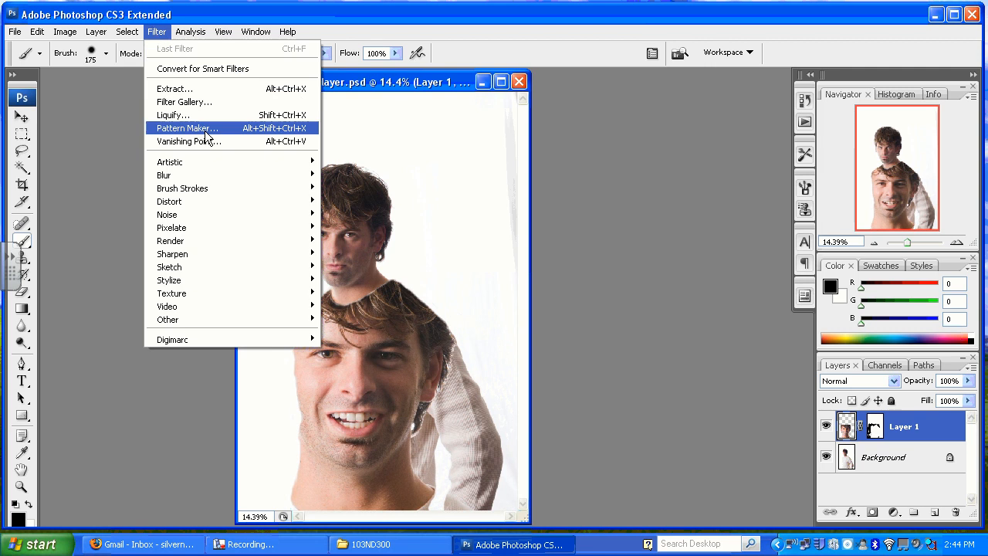
mouse_move(253, 203)
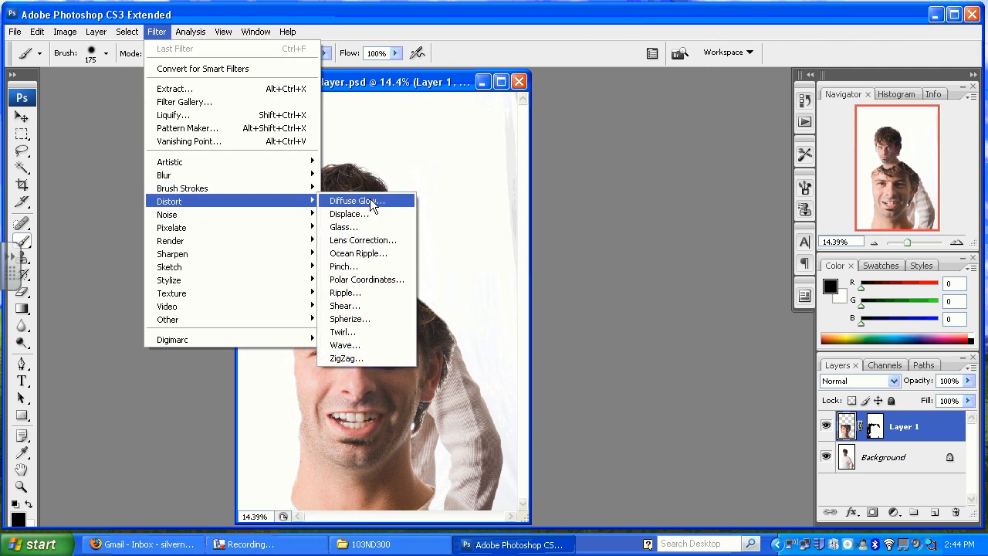
left_click(377, 214)
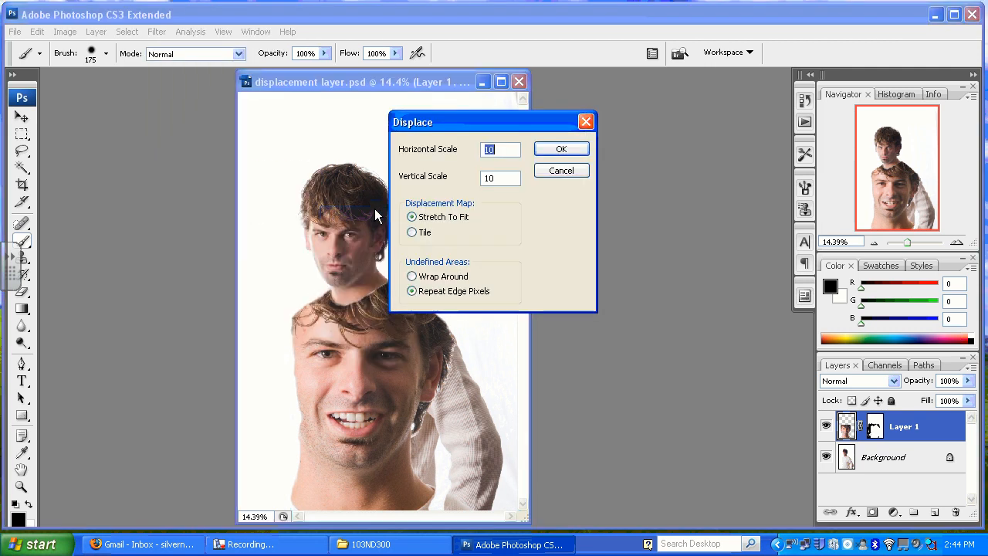
left_click_drag(546, 125, 621, 121)
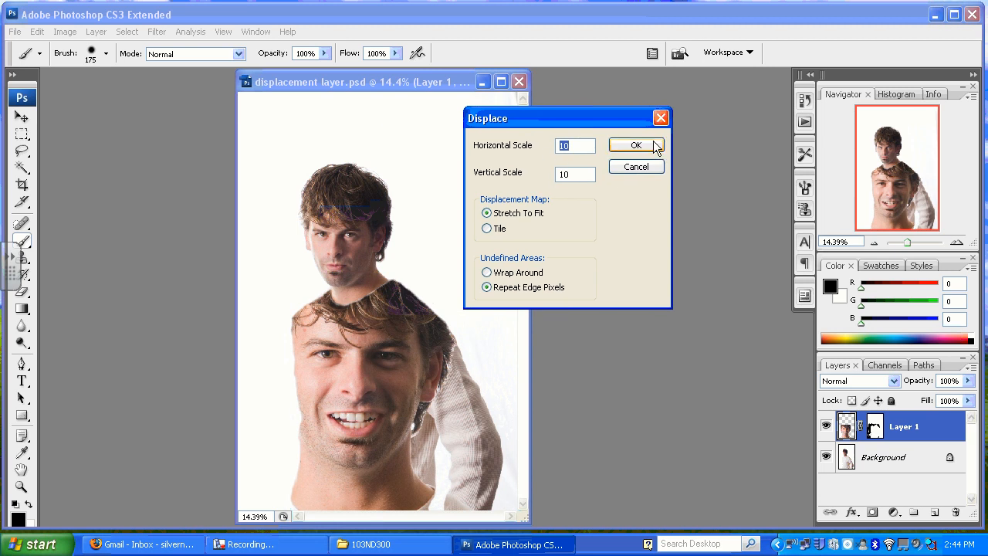
left_click(636, 145)
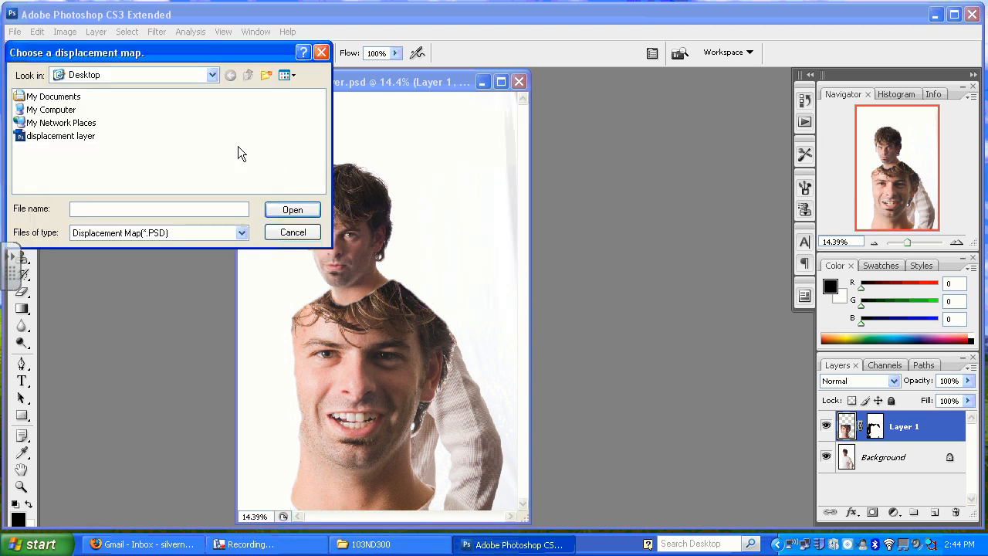
left_click(53, 140)
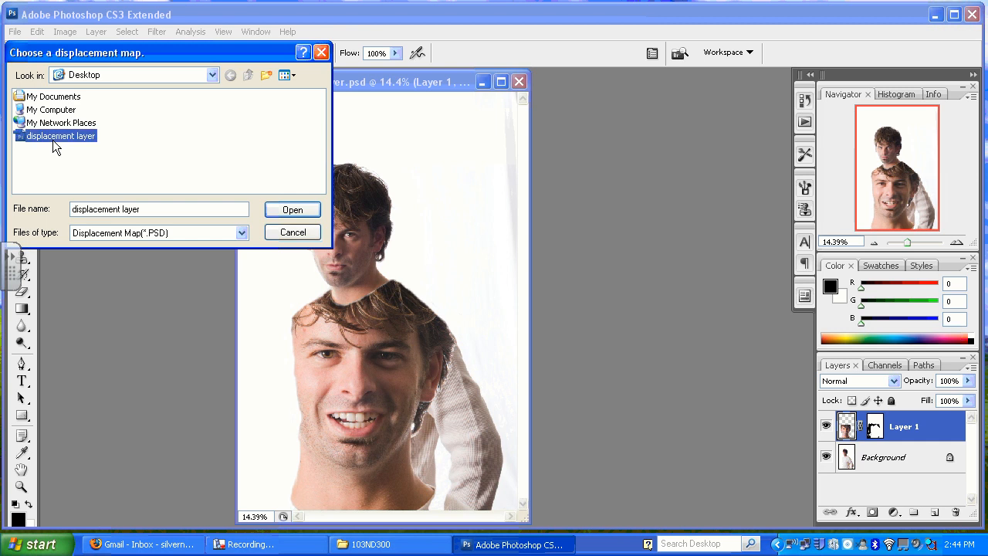
left_click(298, 209)
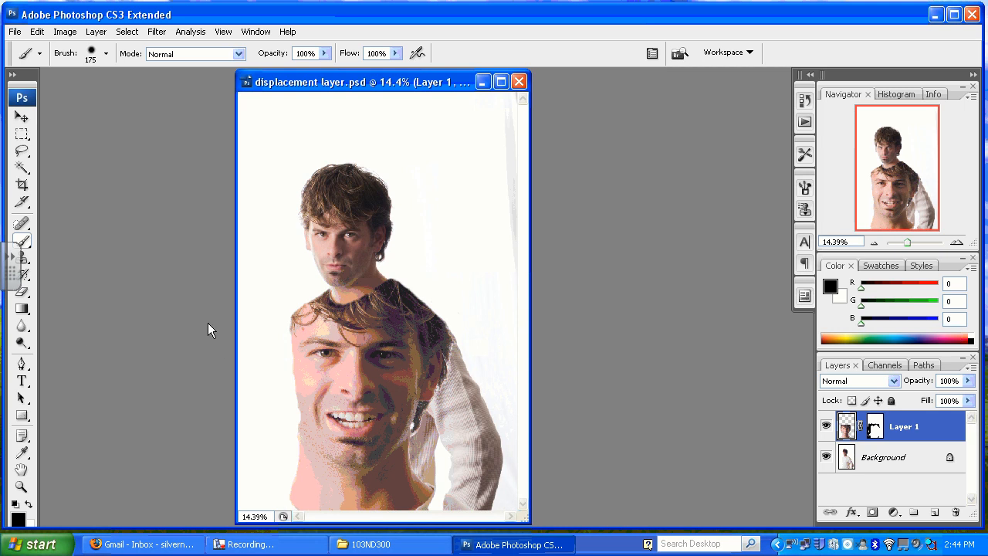
Step: Inspect the hair and forehead at 100% in an enlarged window, toggling the Displace filter off and on to compare
double_click(21, 486)
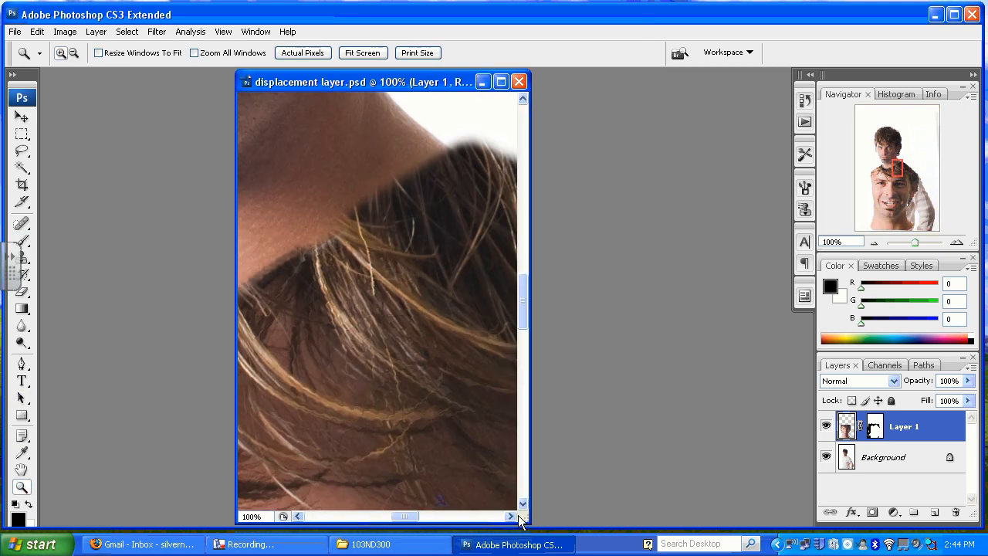
left_click_drag(526, 516, 795, 523)
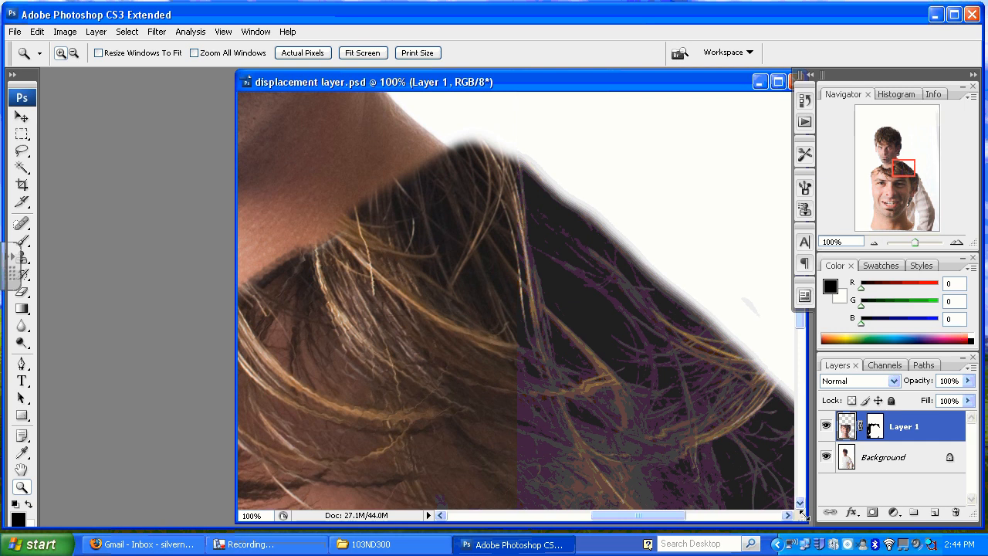
left_click_drag(653, 517, 588, 543)
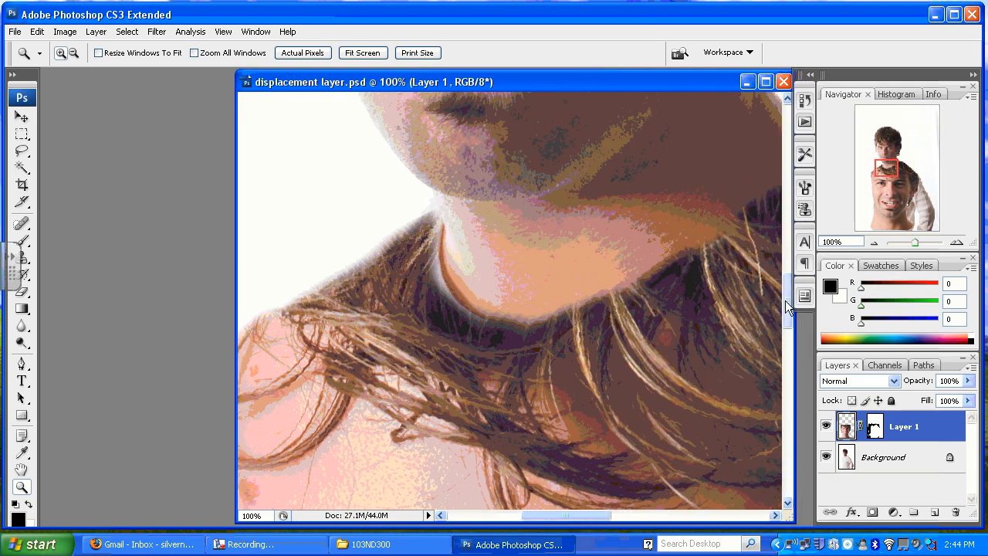
left_click_drag(786, 302, 788, 330)
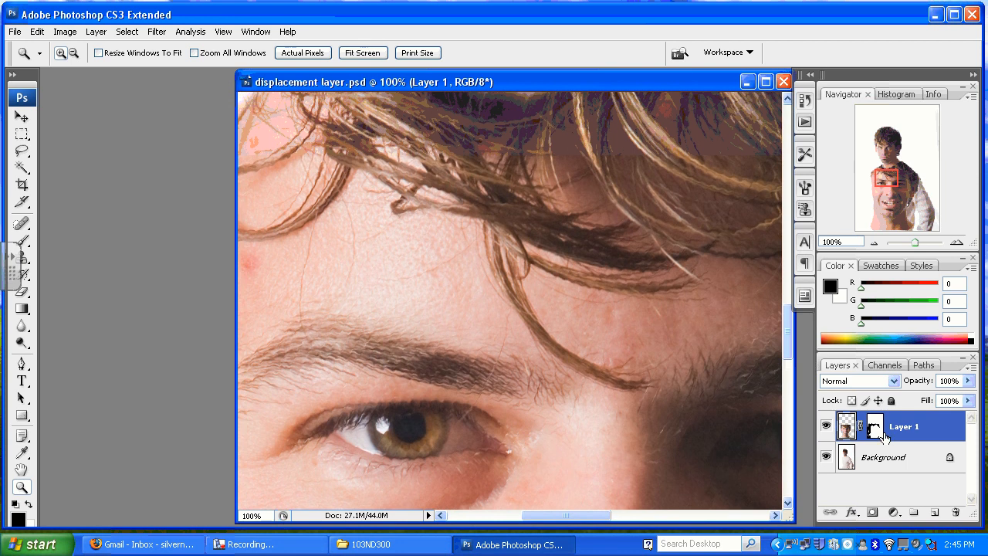
key("ctrl+z")
key("ctrl+z")
key("ctrl+z")
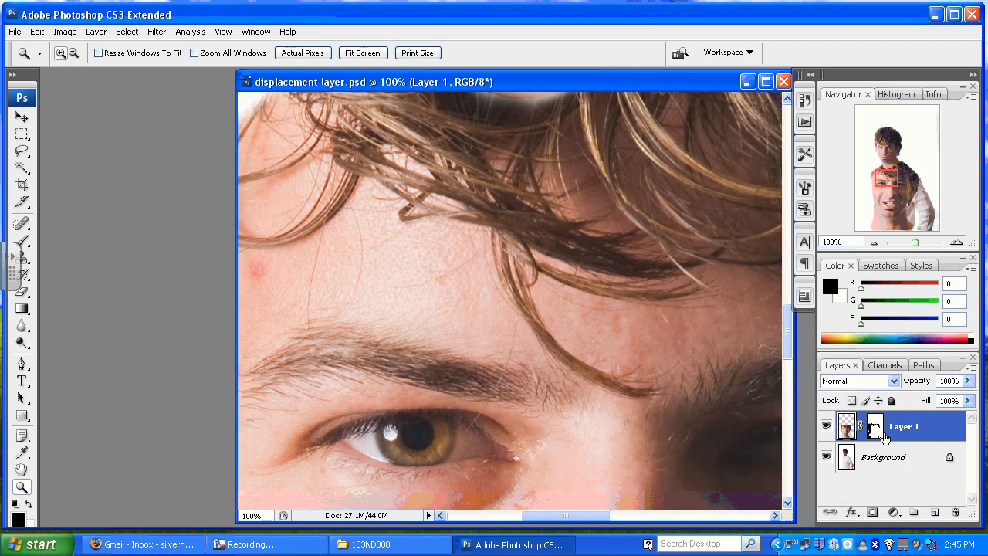
Step: Compare the forehead, nose and mouth at 100% with the Displace filter undone and reapplied
key("ctrl+z")
key("ctrl+z")
key("ctrl+z")
key("ctrl+z")
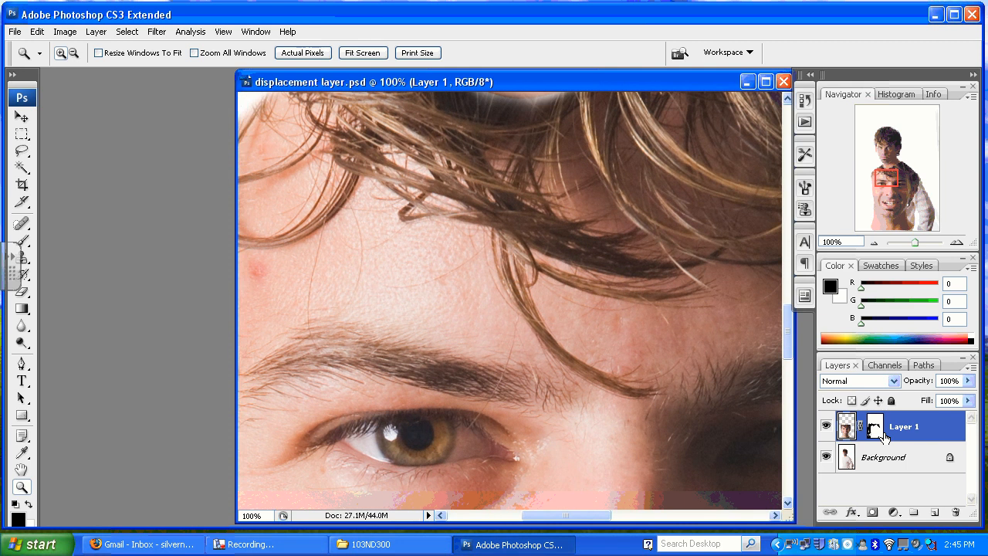
left_click_drag(788, 320, 786, 386)
key("ctrl+z")
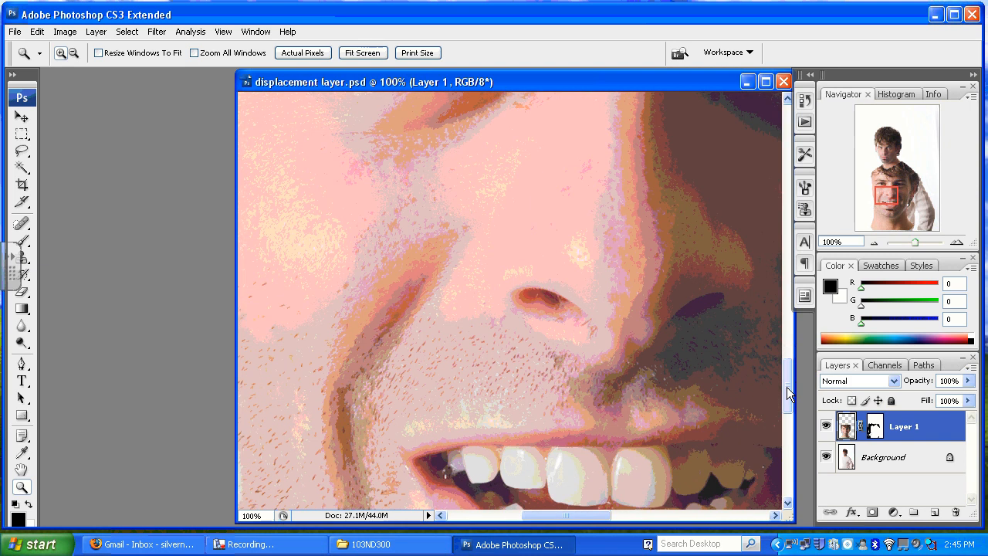
key("ctrl+z")
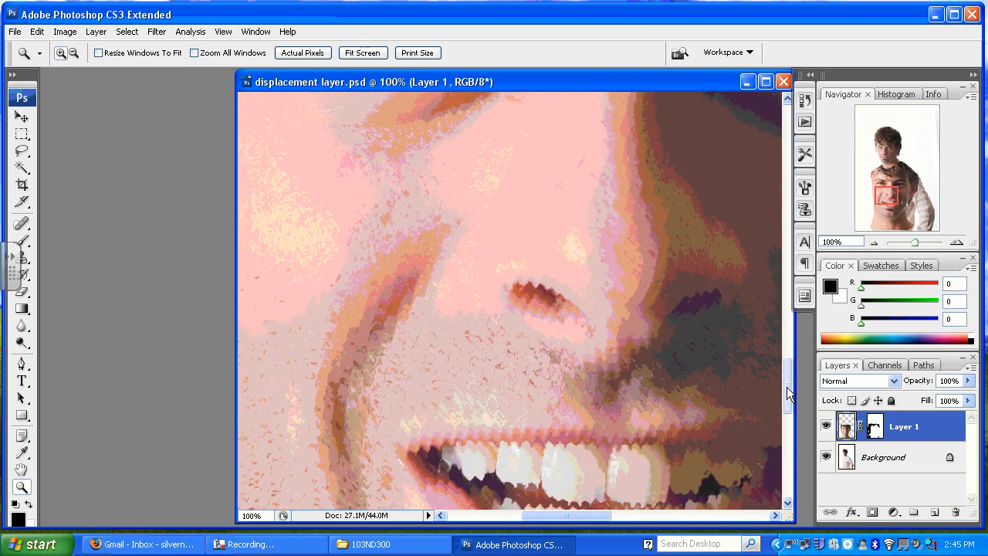
key("ctrl+z")
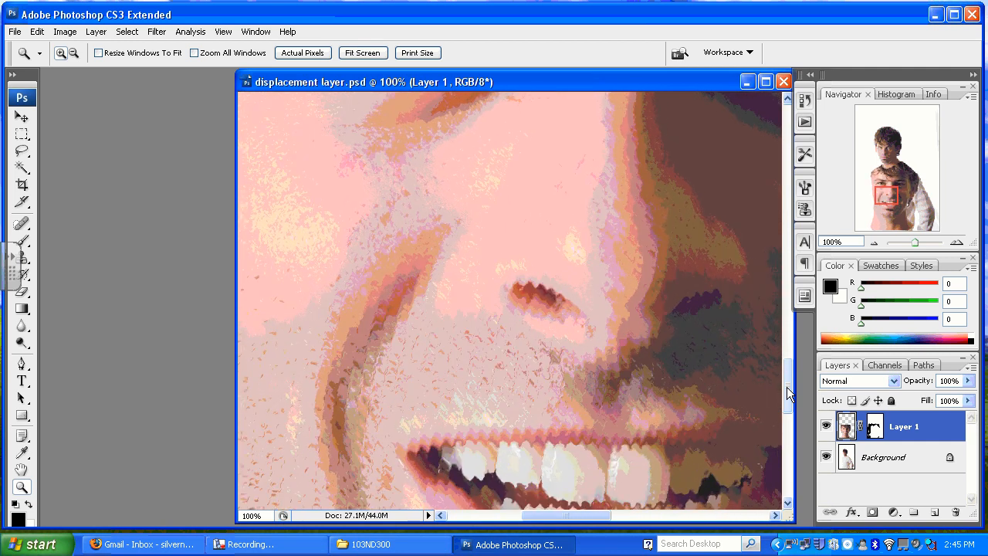
Step: Hide and show Layer 1 repeatedly to compare the displaced mouth area with the sweater's knit underneath
left_click(826, 426)
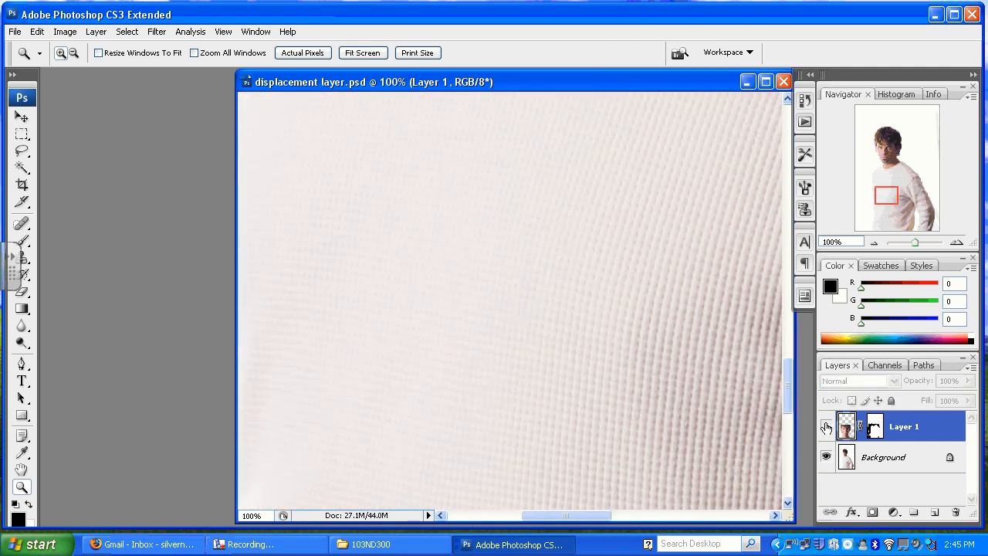
left_click(826, 428)
left_click(825, 426)
left_click(826, 426)
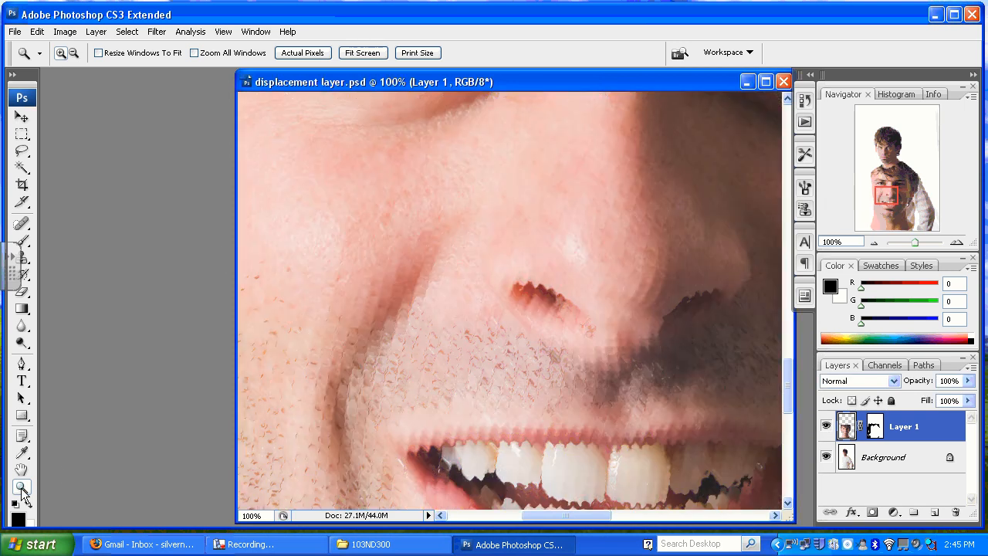
Step: Try the Overlay blend mode on Layer 1, strengthen it with a duplicate of the layer, and delete the duplicate
double_click(20, 469)
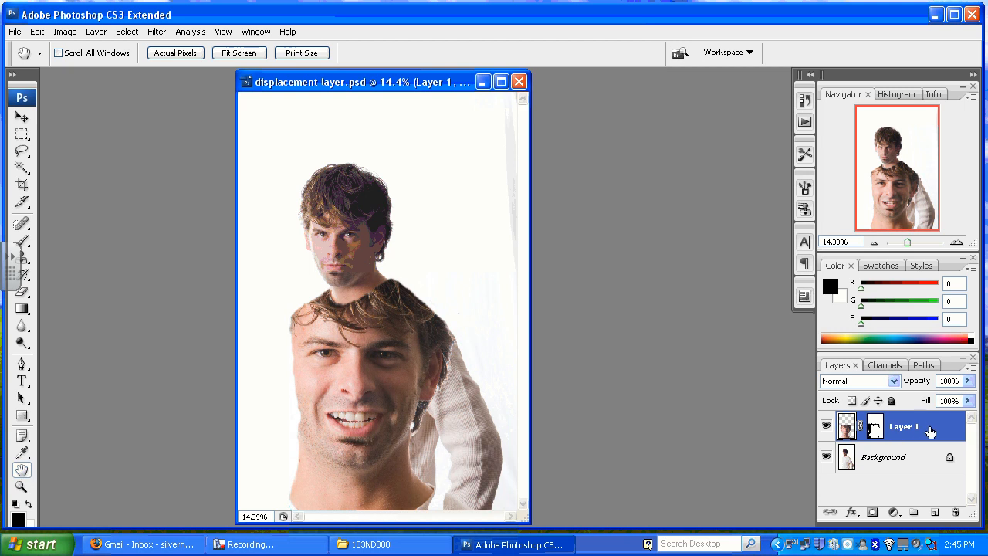
left_click(895, 382)
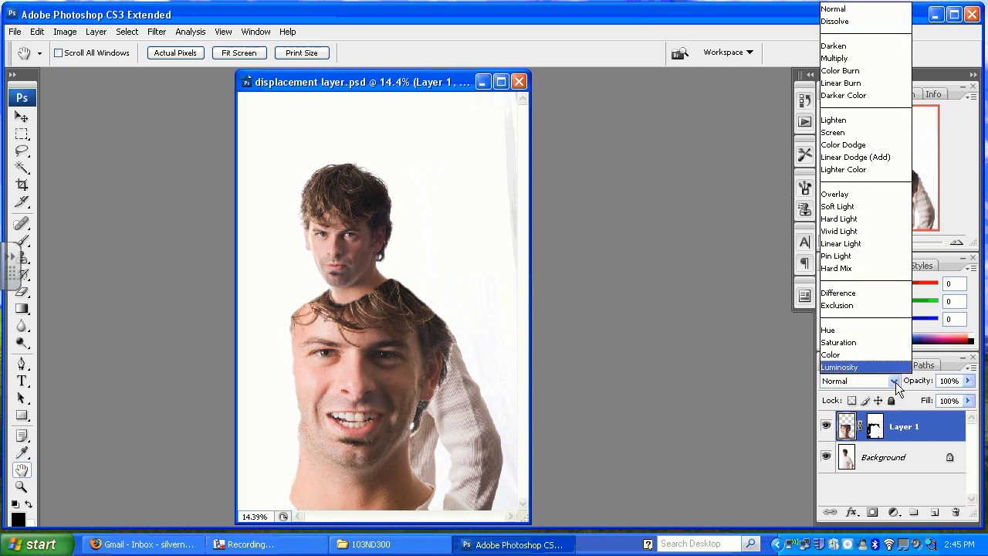
left_click(866, 194)
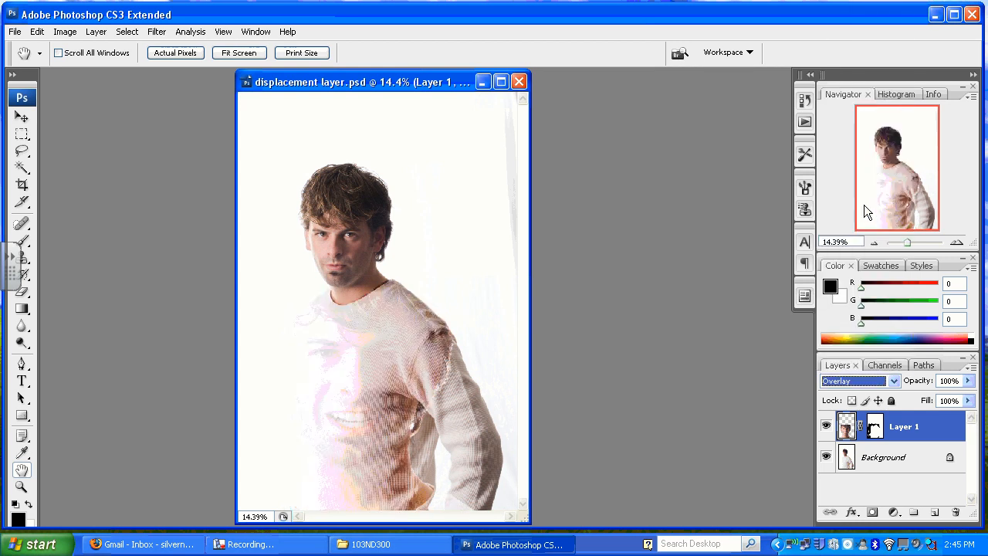
key("ctrl+j")
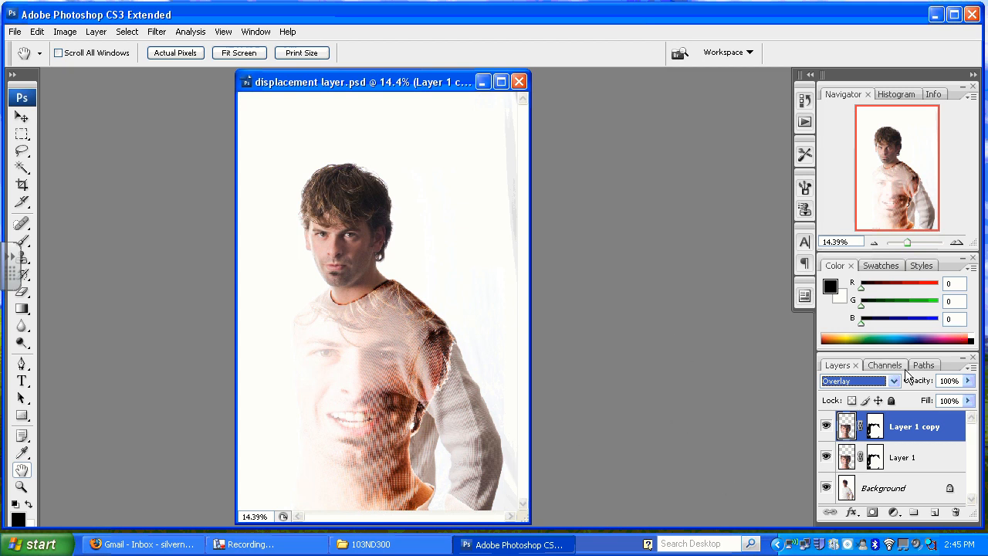
left_click_drag(918, 426, 955, 512)
Step: Try the Dissolve blend mode on Layer 1 with its opacity lowered to 79%
left_click(858, 380)
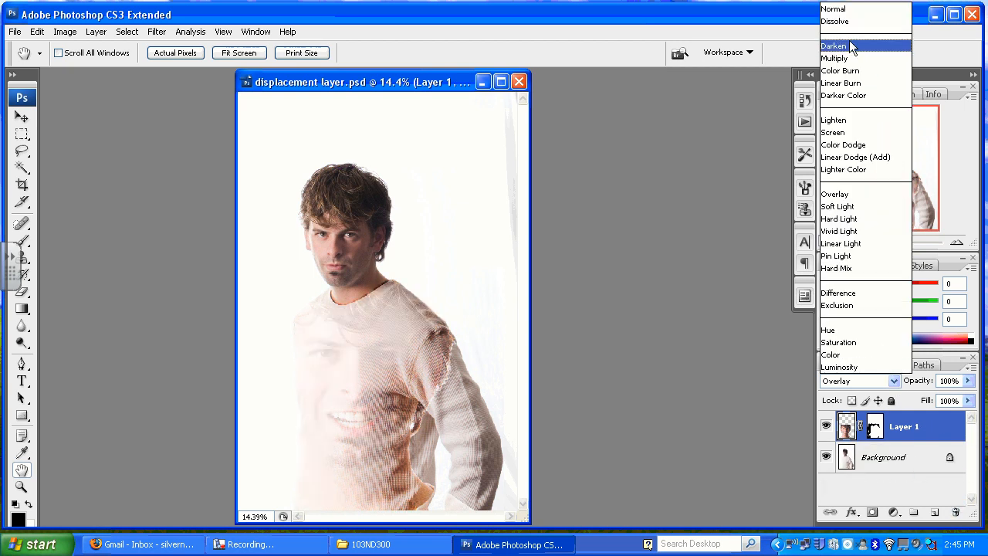
left_click(836, 21)
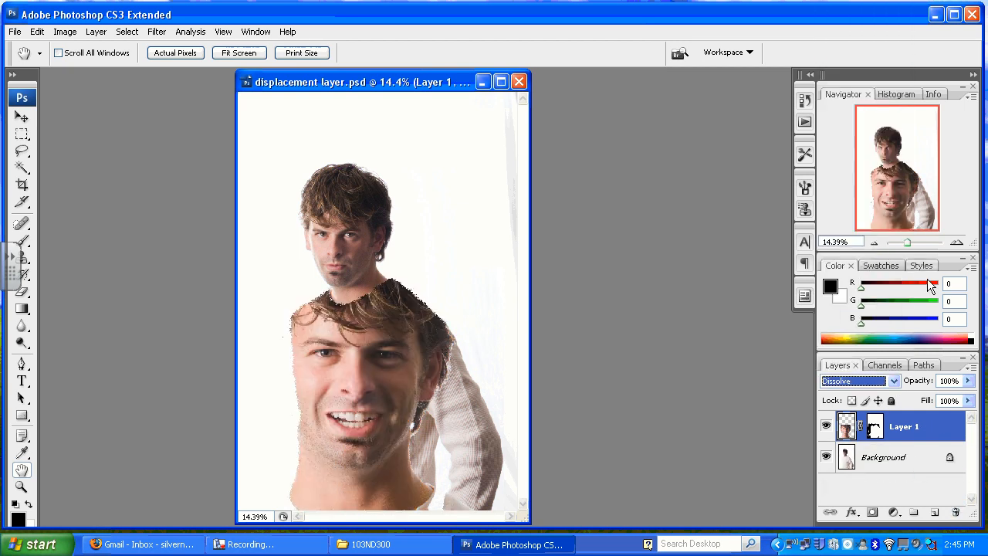
left_click(968, 381)
left_click_drag(965, 399, 943, 397)
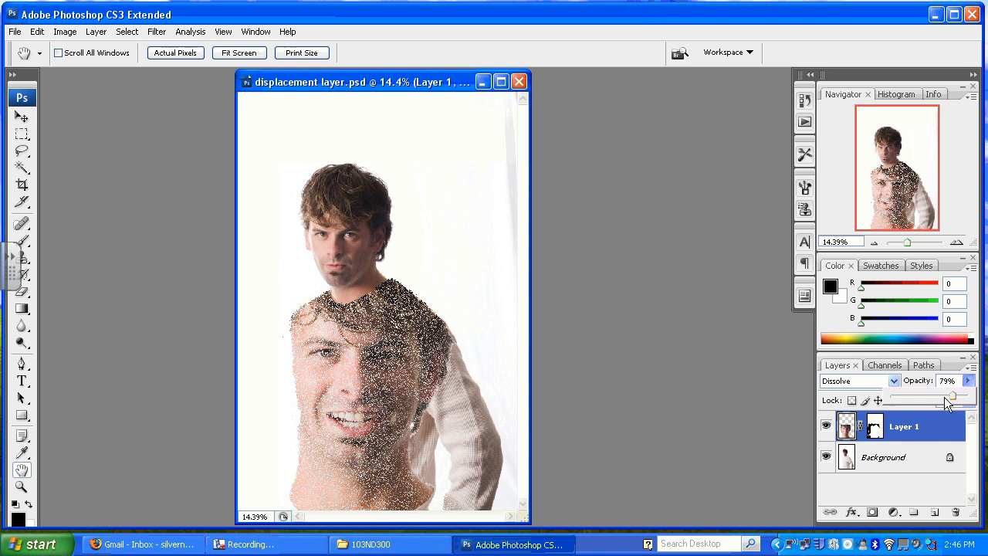
Step: Set Layer 1's blend mode to Normal and its opacity to 47%
left_click(856, 381)
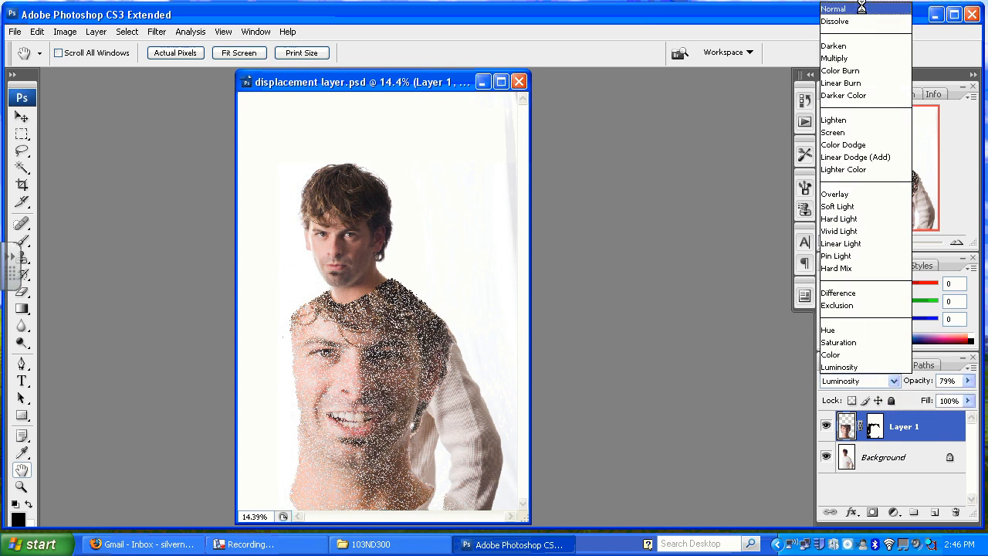
left_click(861, 8)
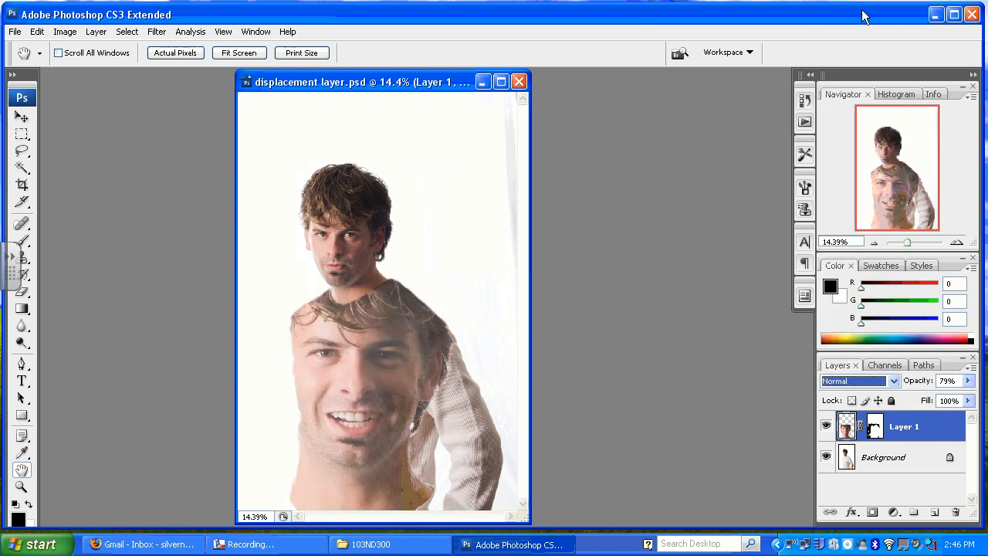
left_click(966, 380)
left_click_drag(959, 399, 931, 398)
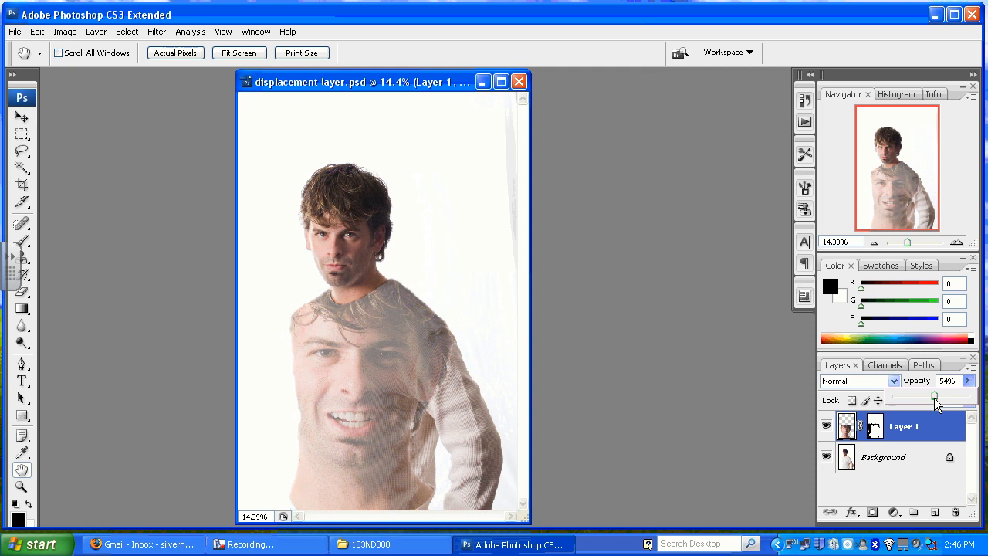
left_click_drag(930, 398, 929, 398)
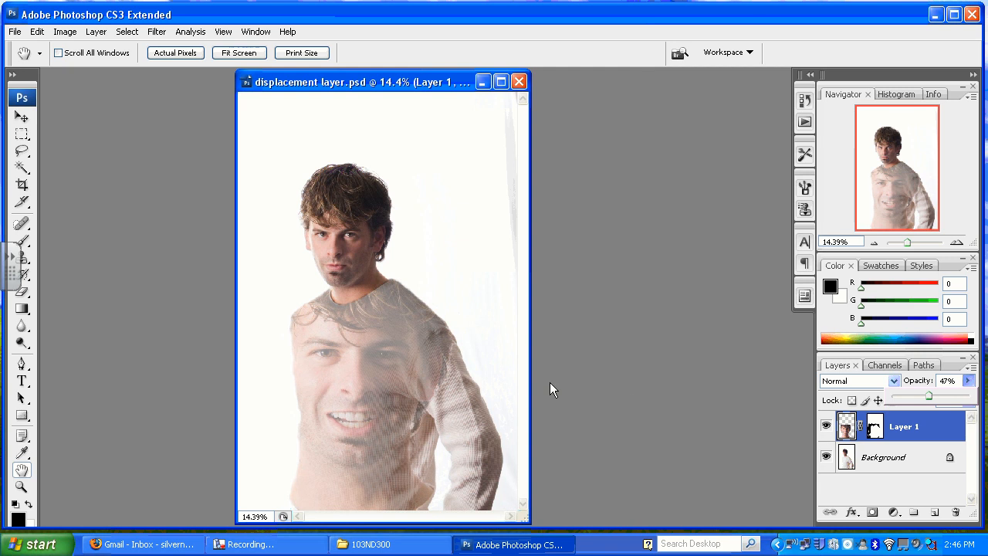
Step: Paint black on Layer 1's mask with a size 50 brush to remove face spill along the shoulder edge and neckline
double_click(21, 485)
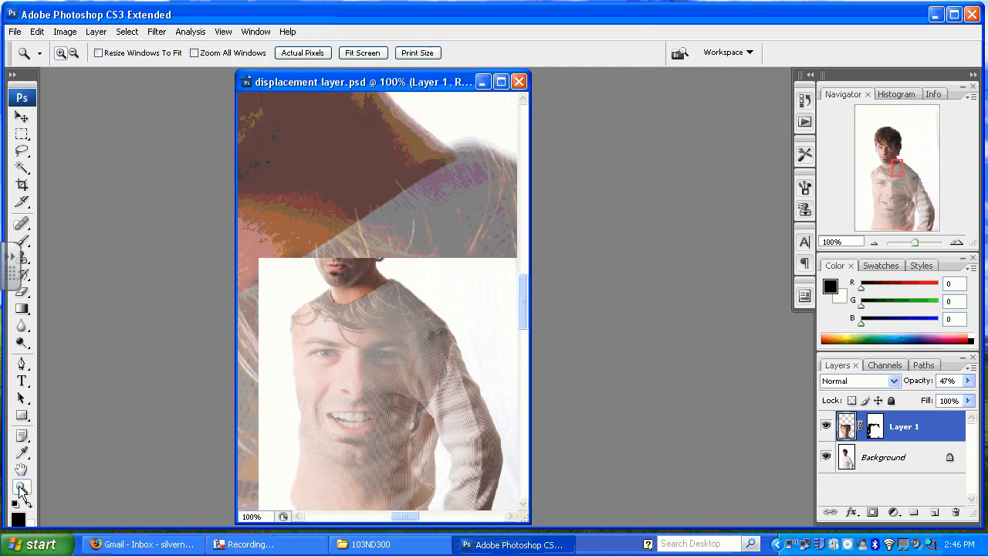
left_click(21, 469)
left_click_drag(324, 328, 347, 335)
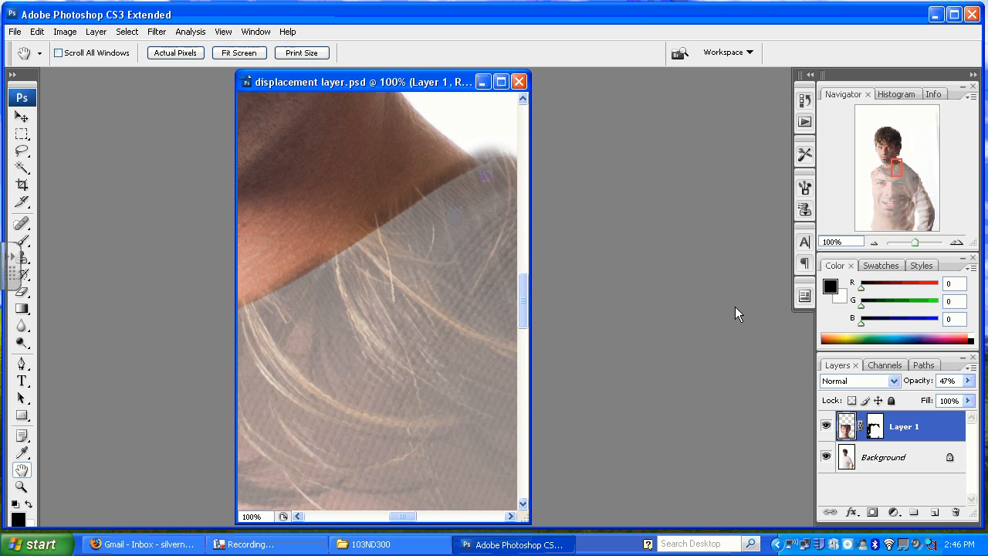
left_click(878, 428)
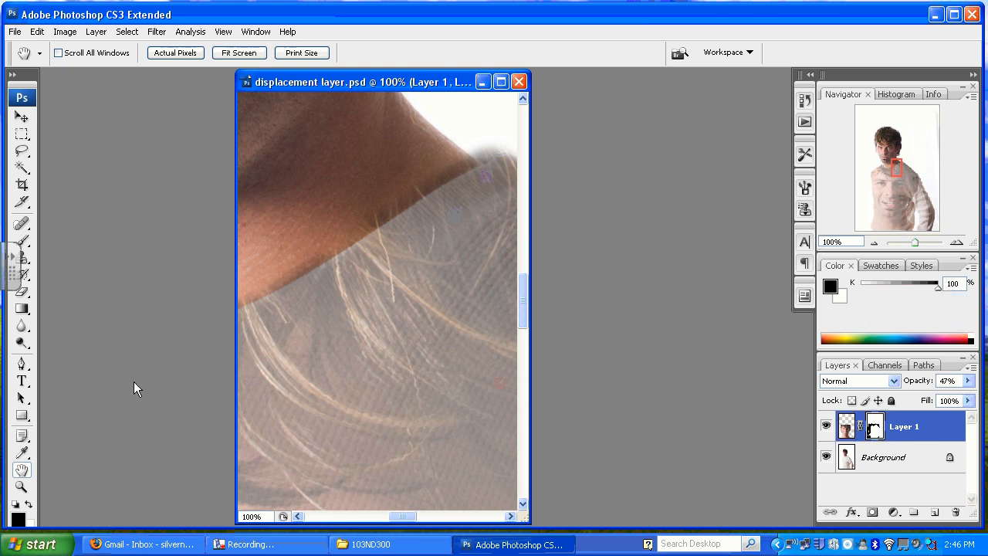
left_click(23, 242)
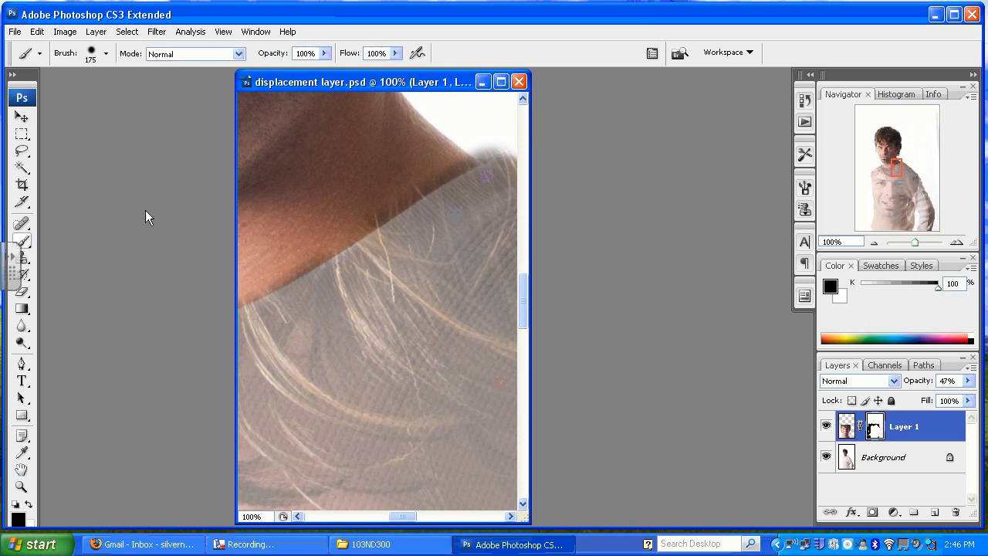
key("bracketleft")
key("bracketleft")
key("bracketleft")
key("bracketleft")
key("bracketleft")
key("bracketleft")
mouse_move(474, 127)
left_mouse_down()
mouse_move(474, 139)
mouse_move(455, 150)
mouse_move(478, 143)
mouse_move(399, 177)
mouse_move(355, 222)
mouse_move(277, 262)
mouse_move(502, 137)
left_mouse_up()
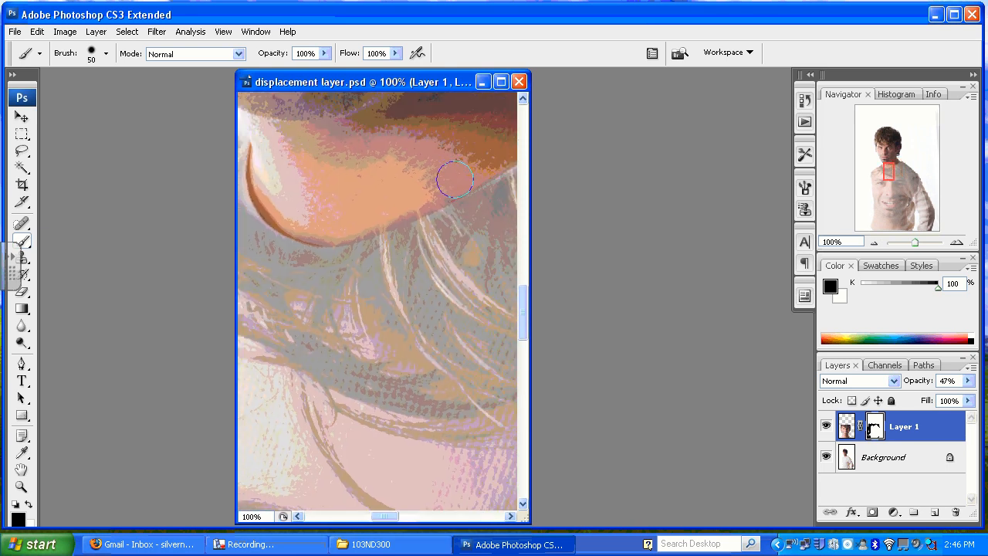
mouse_move(454, 179)
left_mouse_down()
mouse_move(410, 193)
mouse_move(385, 221)
mouse_move(313, 223)
mouse_move(282, 207)
mouse_move(317, 223)
mouse_move(386, 224)
left_mouse_up()
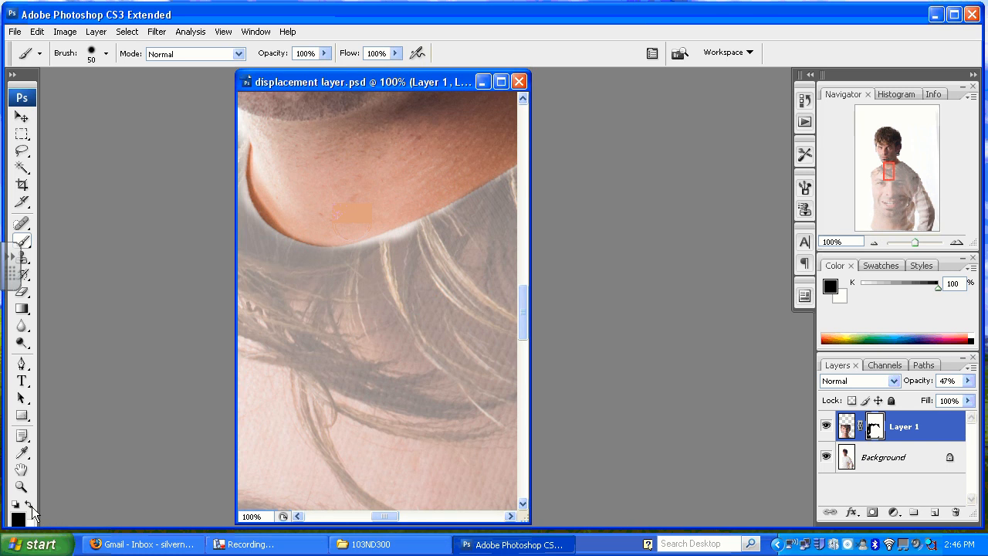
Step: Paint white on Layer 1's mask just below the neckline to restore the hair over the collar
left_click(29, 503)
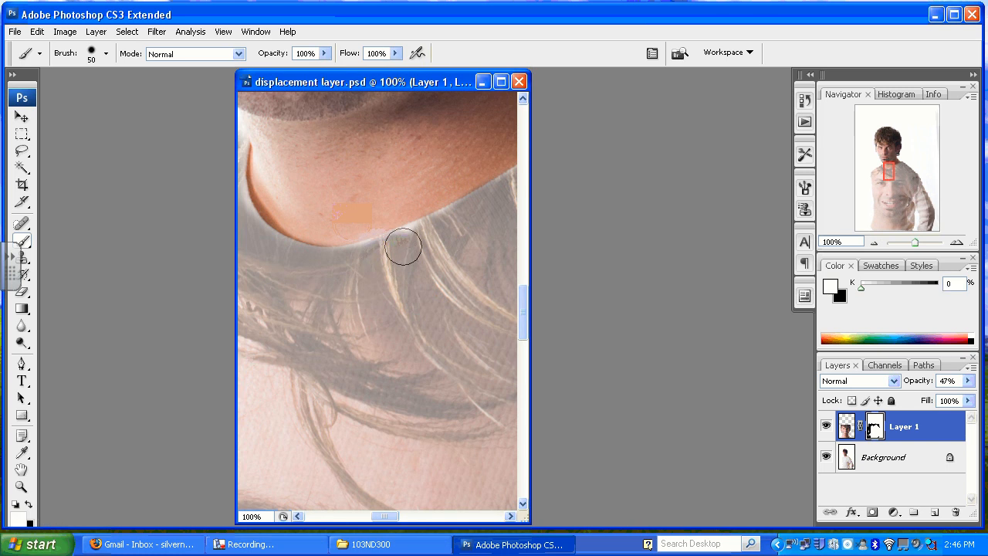
left_click_drag(403, 246, 439, 237)
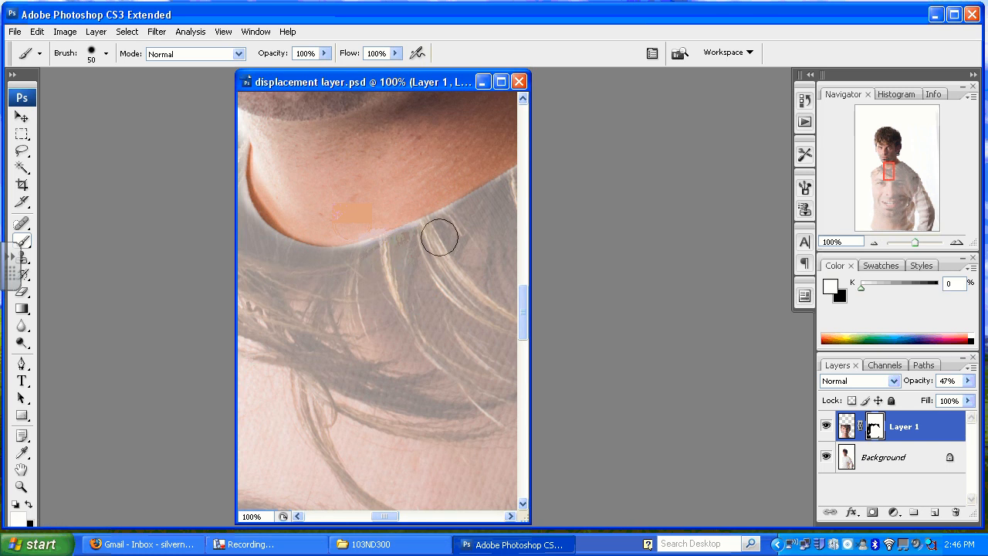
Step: View the whole composite with the panels hidden and the document window moved and enlarged
left_click(21, 487)
double_click(22, 469)
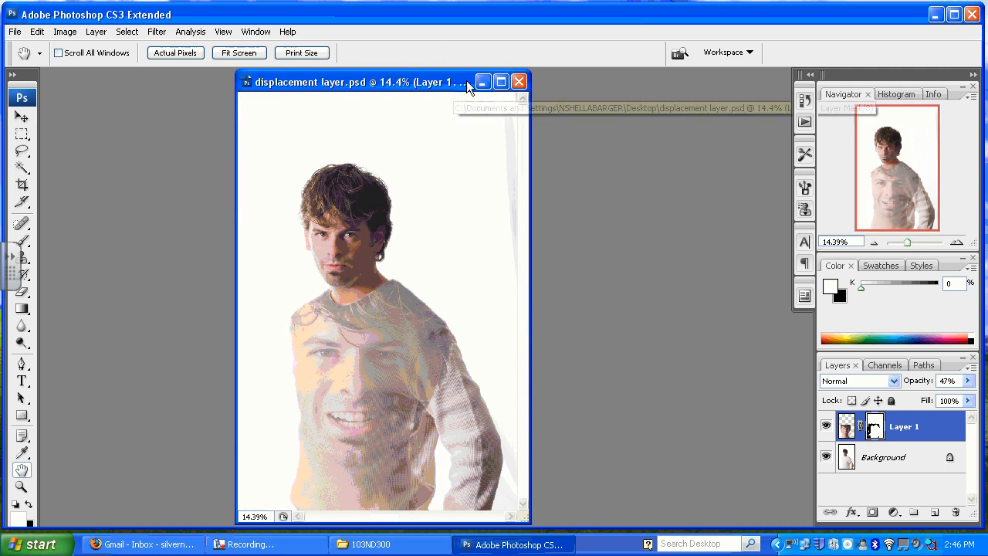
left_click_drag(459, 85, 581, 83)
key("Tab")
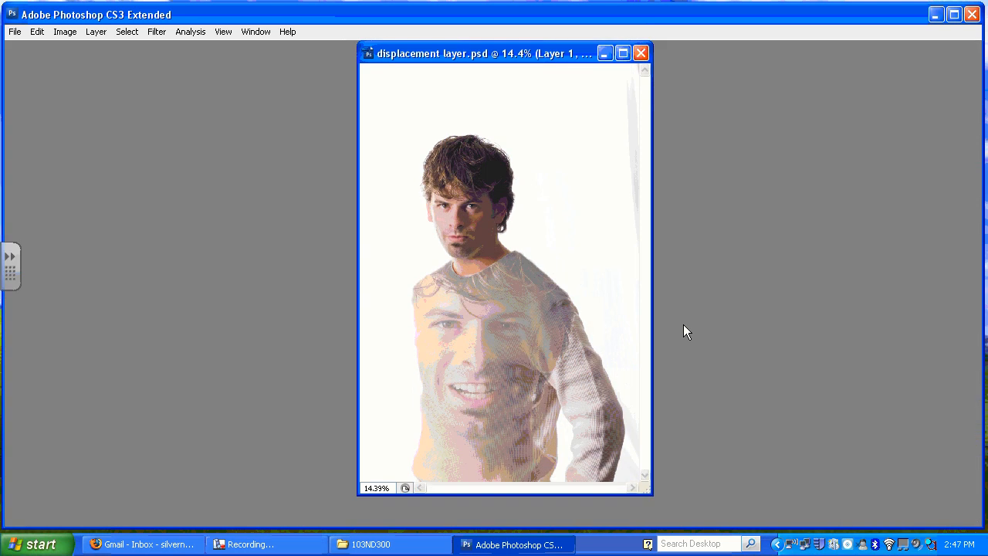
left_click_drag(650, 496, 787, 526)
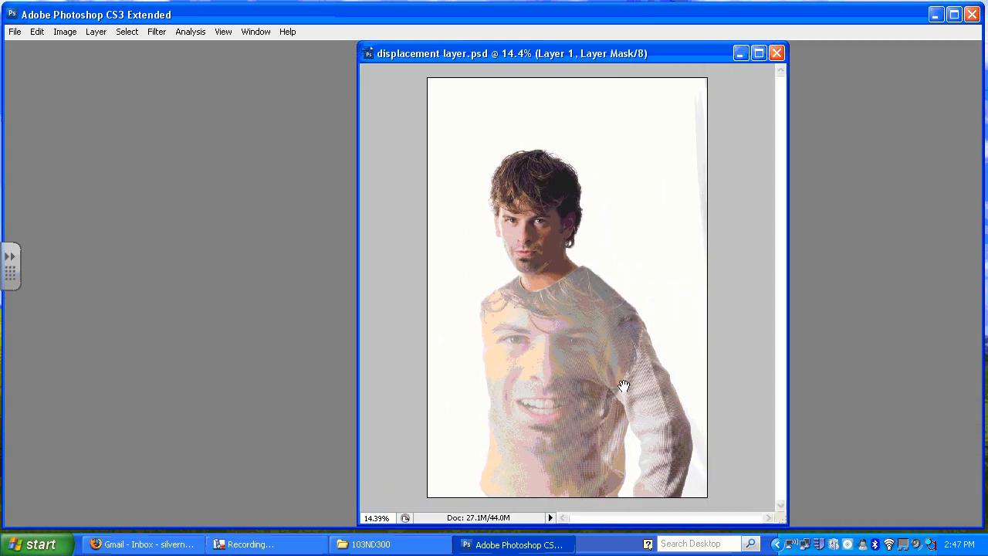